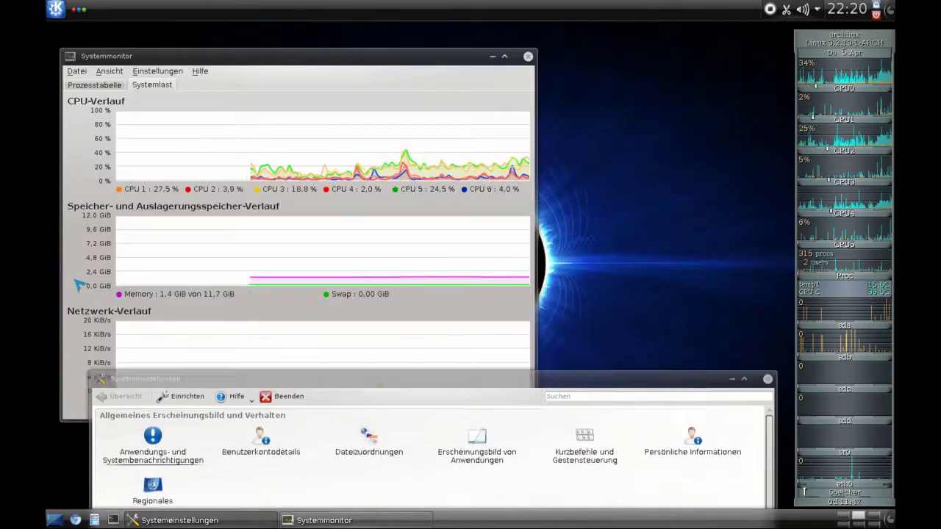
Open the Arbeitsflächen-Effekte settings and look through the complete list of available desktop effects
left_click(588, 316)
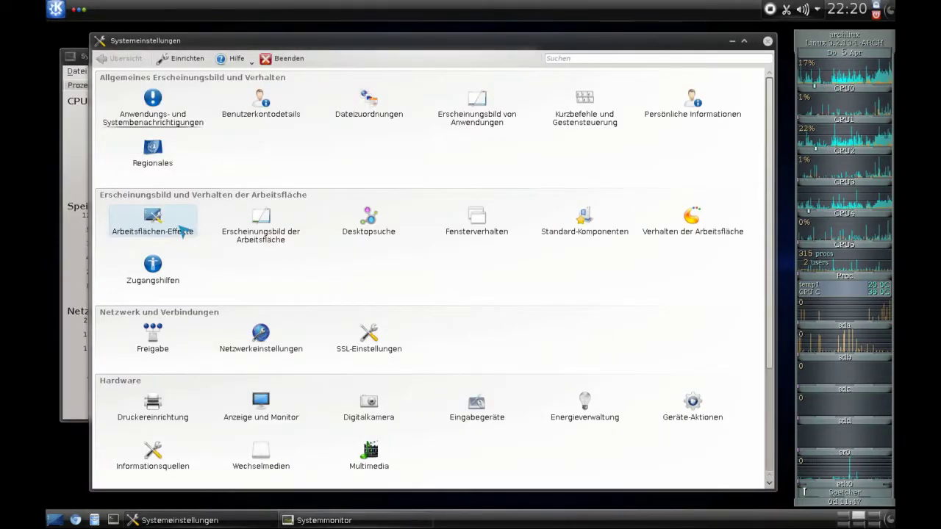
left_click(173, 228)
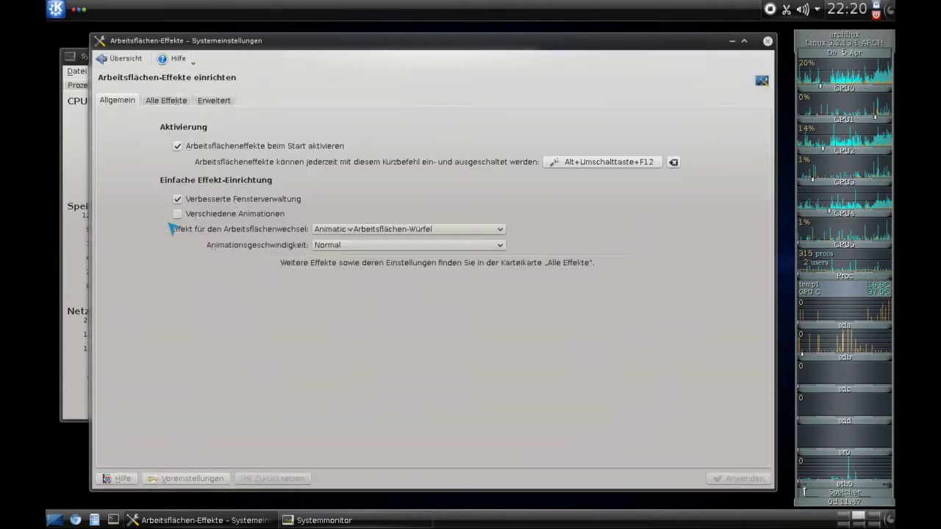
left_click(168, 103)
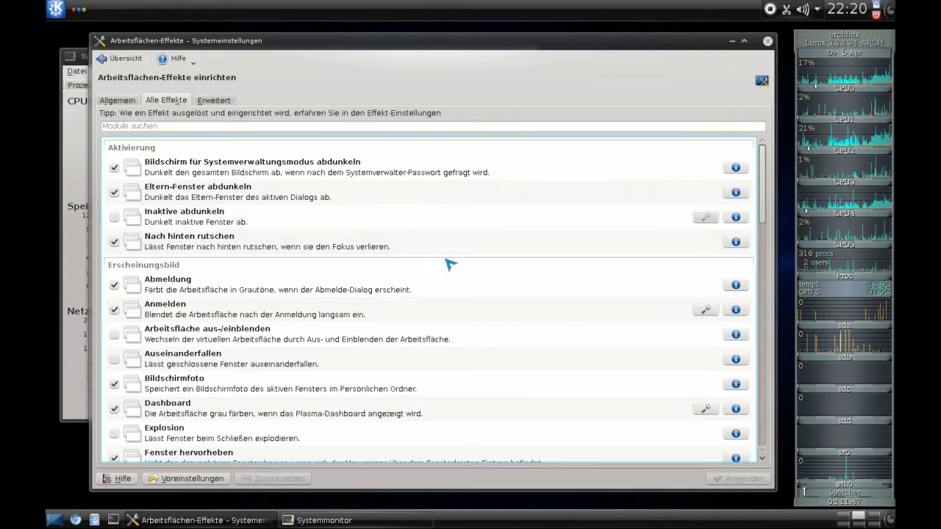
scroll(447, 268, "down", 3)
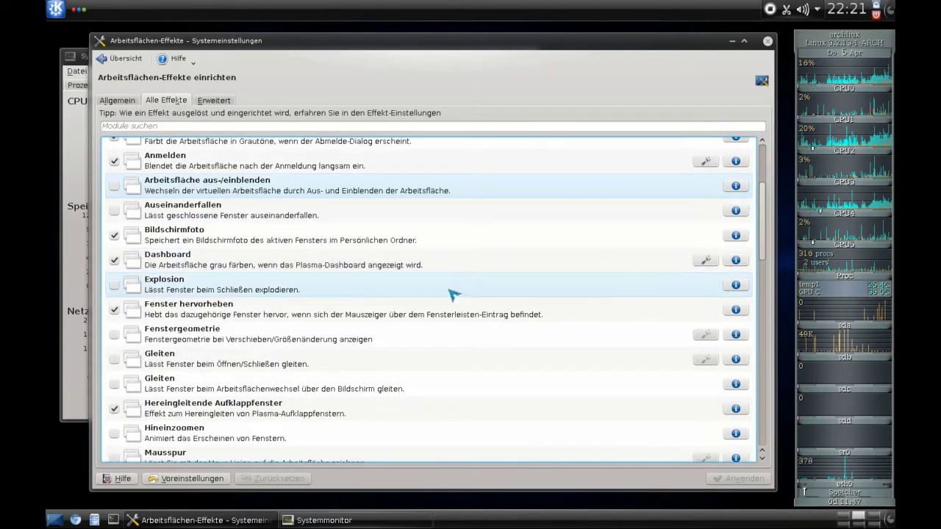
scroll(448, 296, "down", 3)
scroll(443, 298, "down", 10)
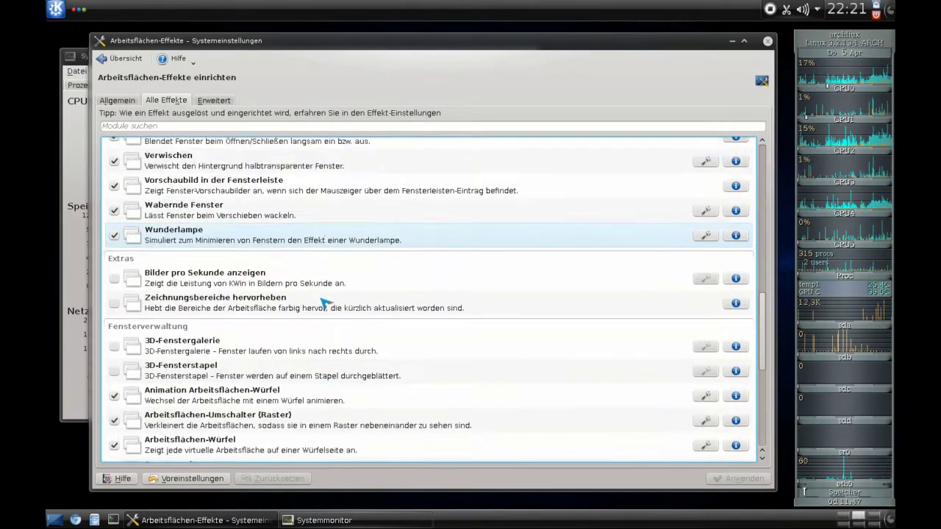
scroll(323, 303, "down", 3)
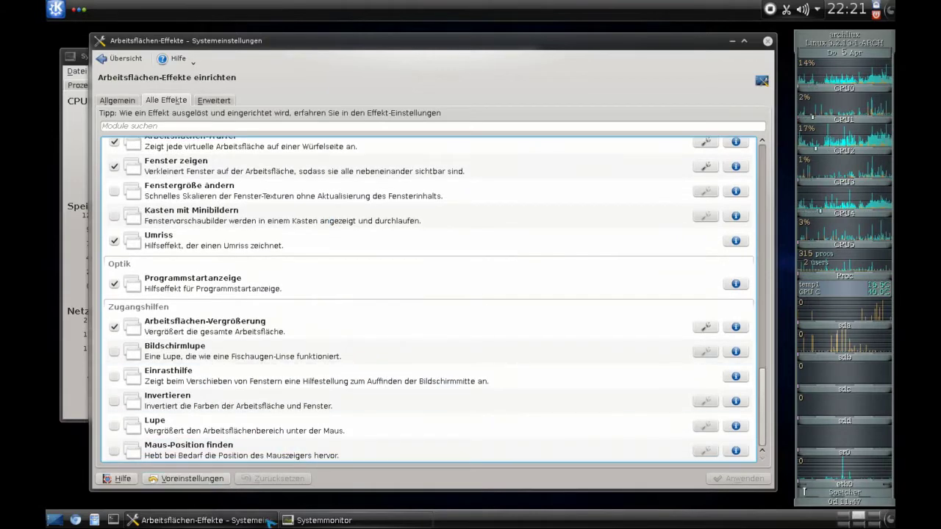
Minimise and restore the Systemeinstellungen and Systemmonitor windows to view the Wunderlampe animation
left_click(202, 520)
left_click(323, 520)
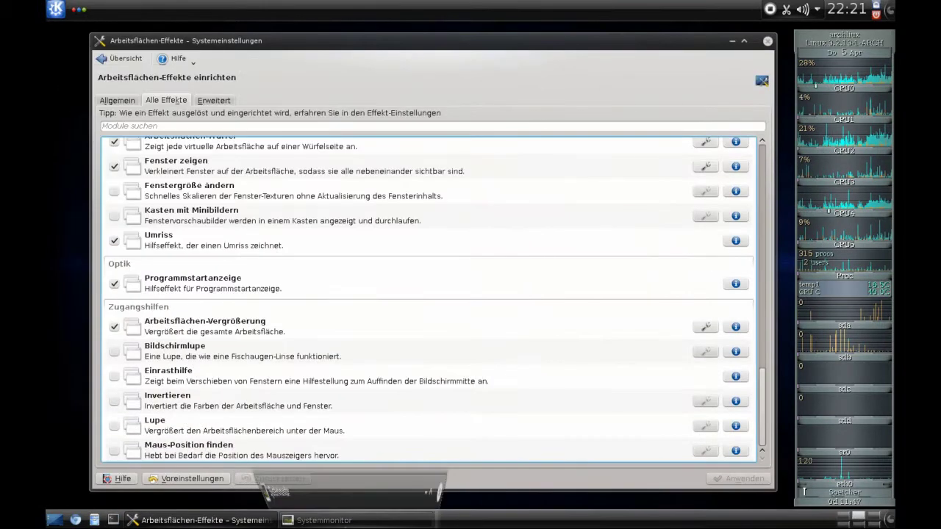
left_click(323, 520)
left_click(202, 520)
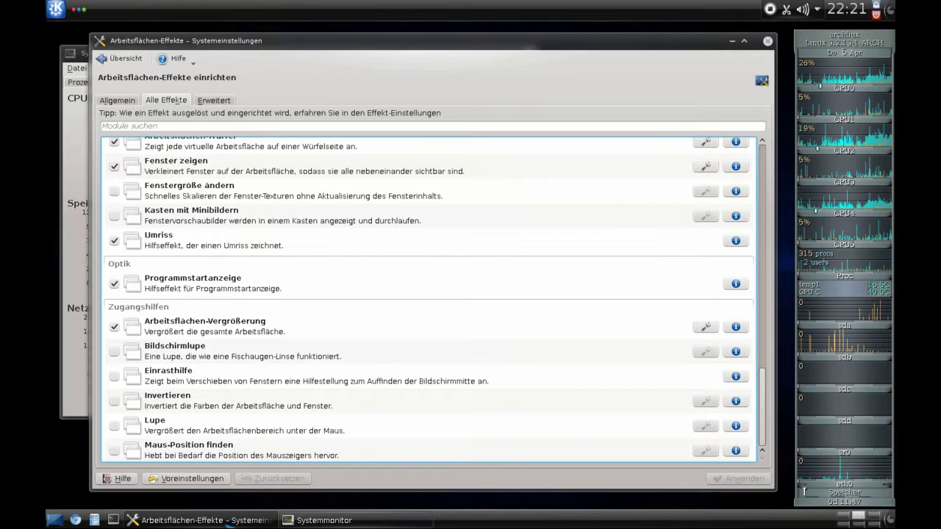
left_click(202, 520)
left_click(202, 520)
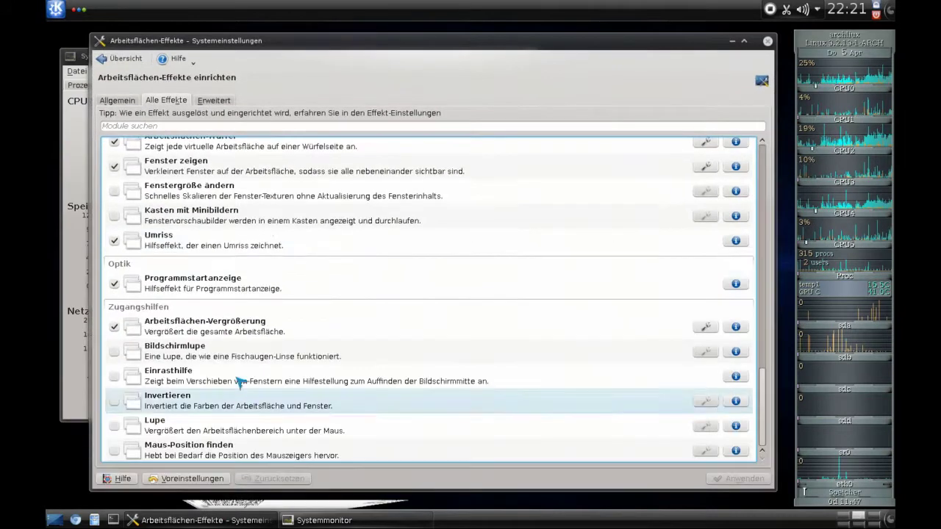
Check the advanced compositing and OpenGL options of the desktop effects and return to the settings overview
left_click(215, 101)
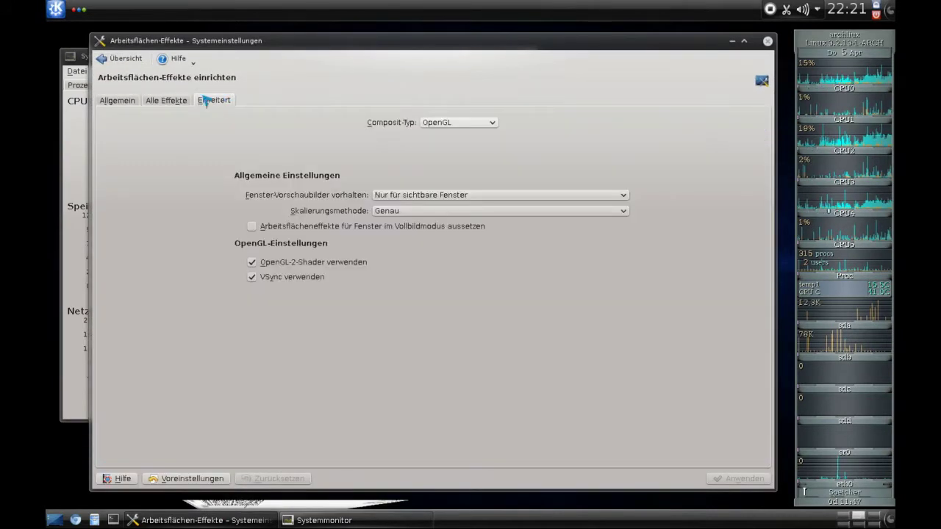
left_click(121, 59)
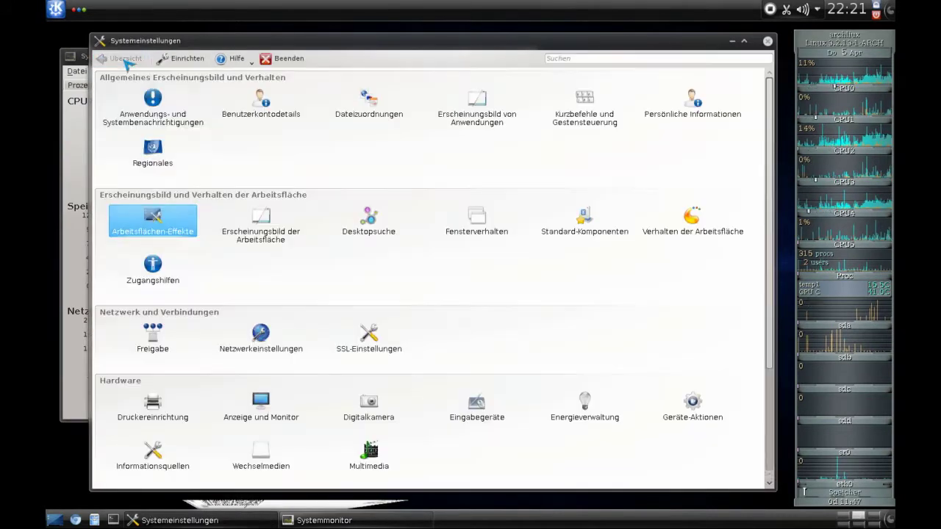
Browse the window decorations under Erscheinungsbild der Arbeitsfläche and apply the OS X decoration
left_click(269, 226)
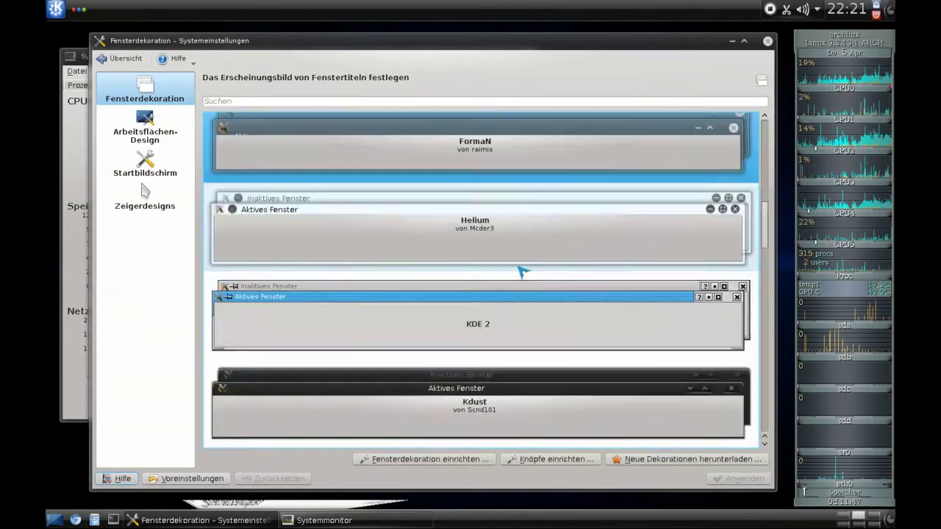
scroll(531, 261, "down", 8)
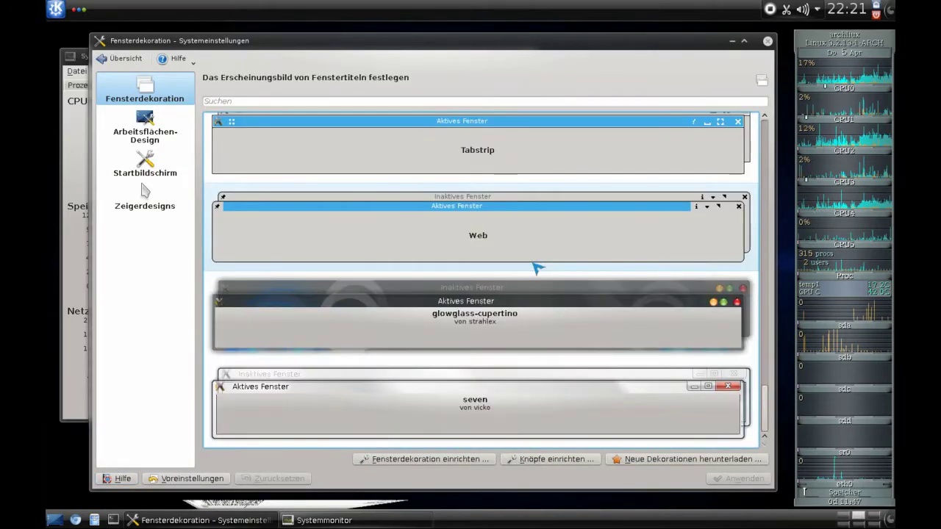
scroll(577, 376, "up", 6)
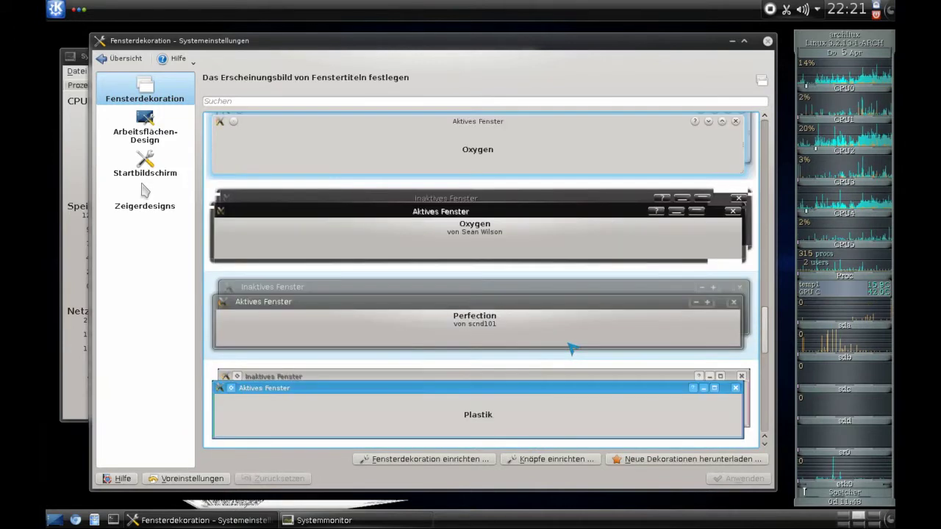
scroll(515, 330, "up", 3)
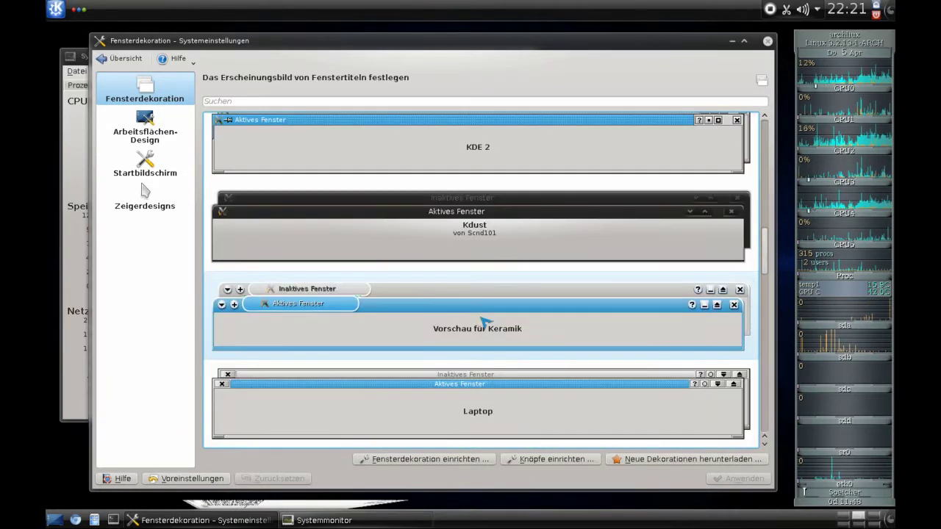
scroll(485, 321, "down", 3)
left_click(590, 330)
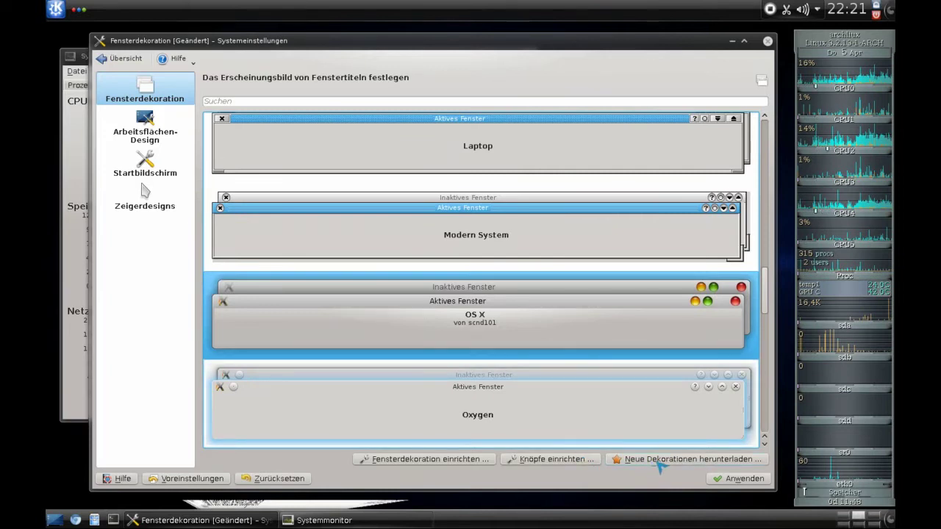
left_click(737, 479)
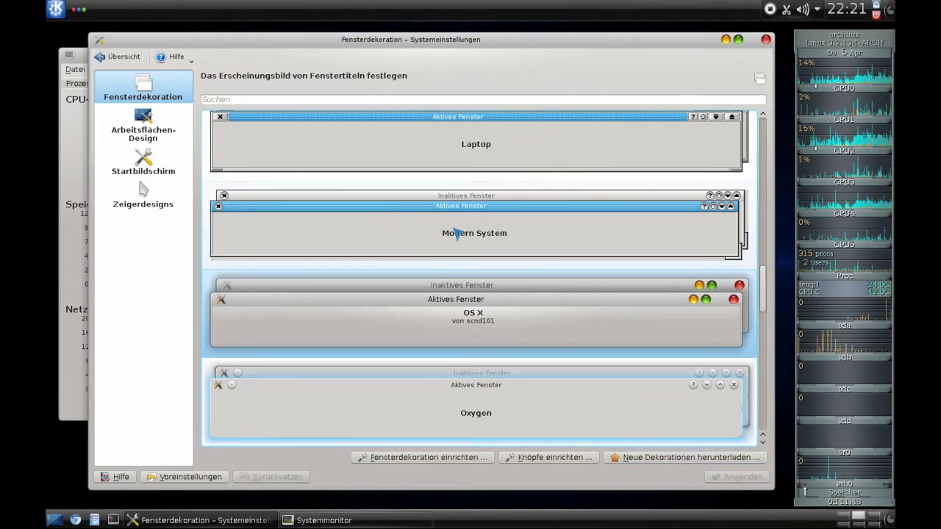
Apply the Chrome window decoration
scroll(456, 236, "up", 4)
scroll(452, 252, "up", 3)
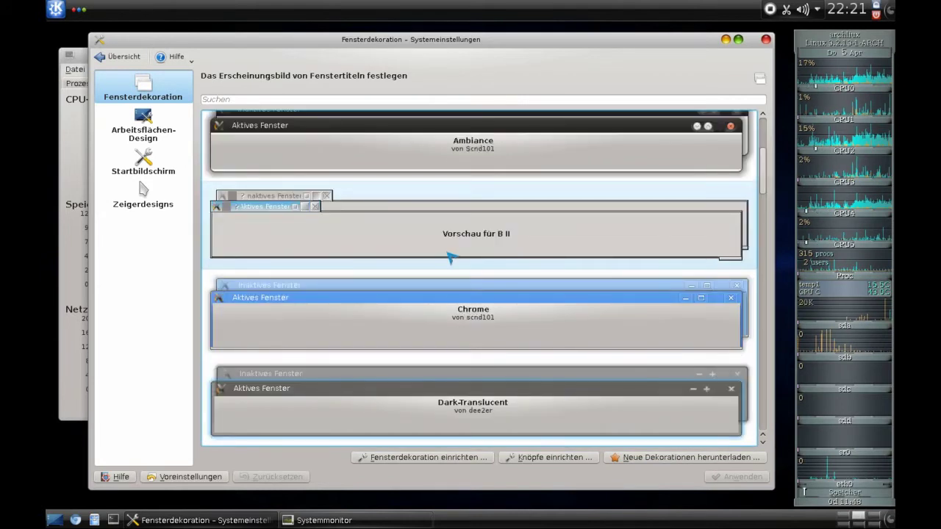
left_click(467, 321)
left_click(739, 476)
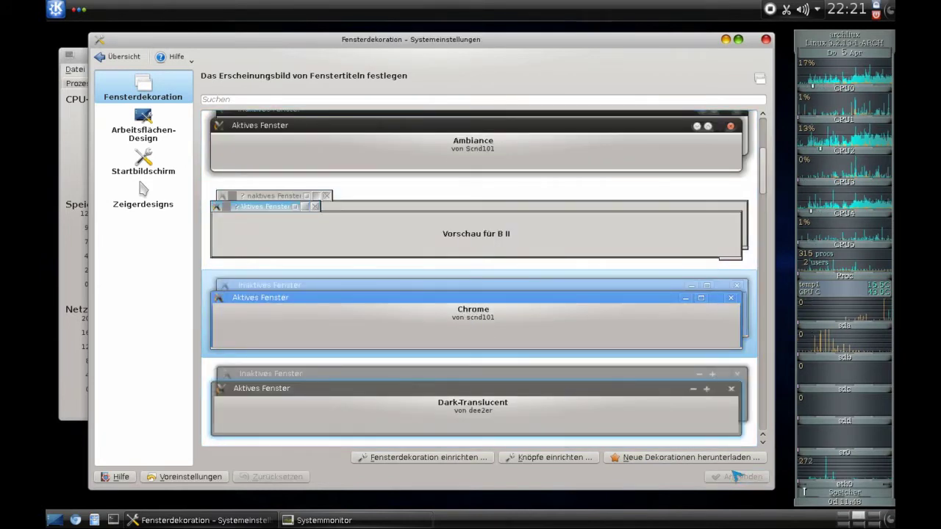
Switch the window decoration back to FormaN and apply it
left_click(476, 403)
scroll(478, 400, "down", 3)
left_click(511, 239)
left_click(739, 475)
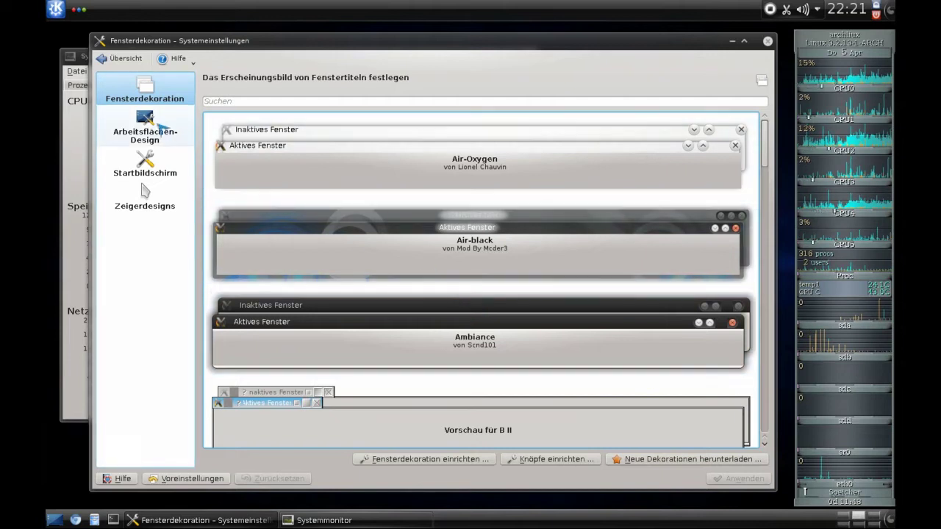
Open the Arbeitsflächen-Design settings and apply the Air theme
left_click(150, 126)
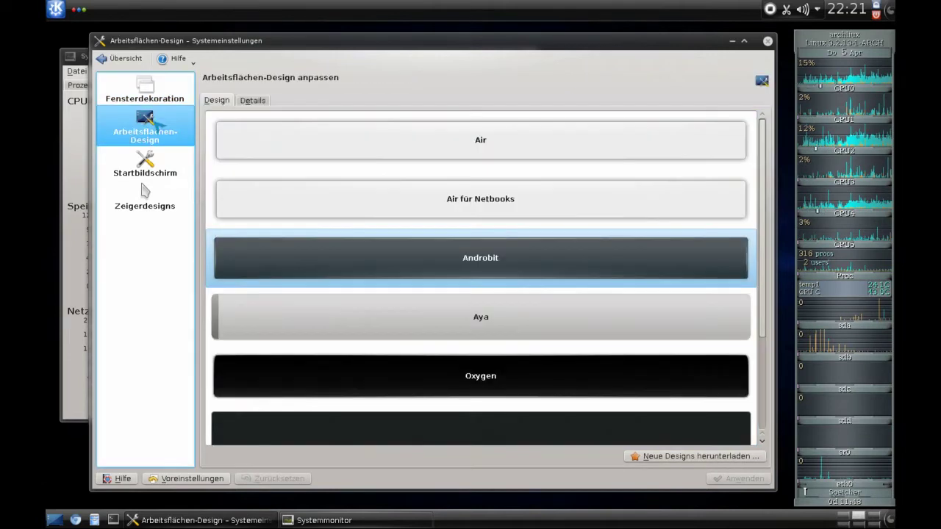
left_click(332, 140)
left_click(732, 479)
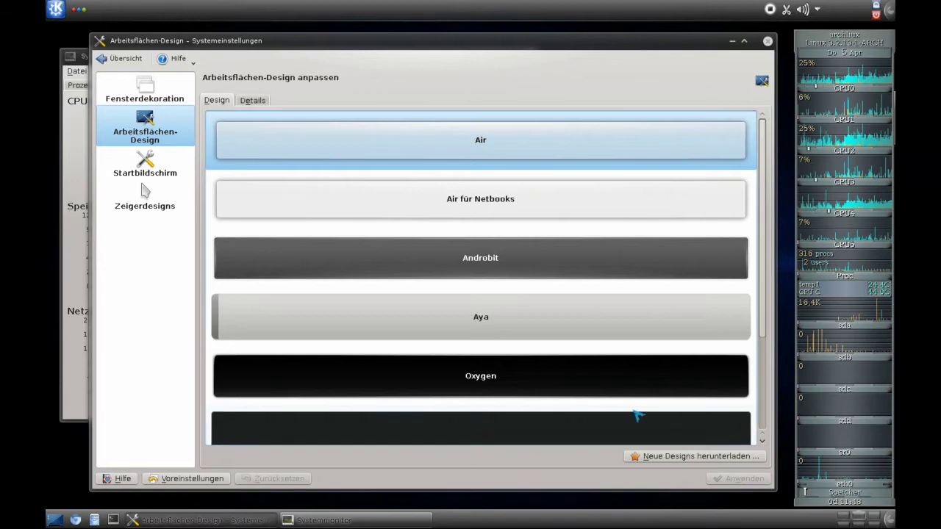
Apply the Androbit desktop theme again and view the remaining themes in the list
left_click(458, 203)
left_click(507, 257)
left_click(739, 477)
scroll(540, 318, "down", 3)
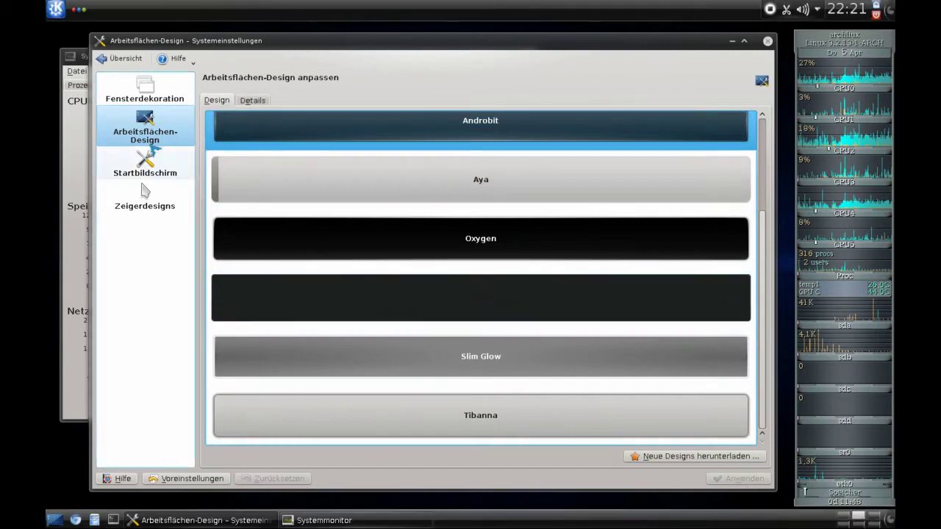
Look at the Standard, SimpleSmall and Simple splash screen designs and return the selection to Keine
left_click(143, 184)
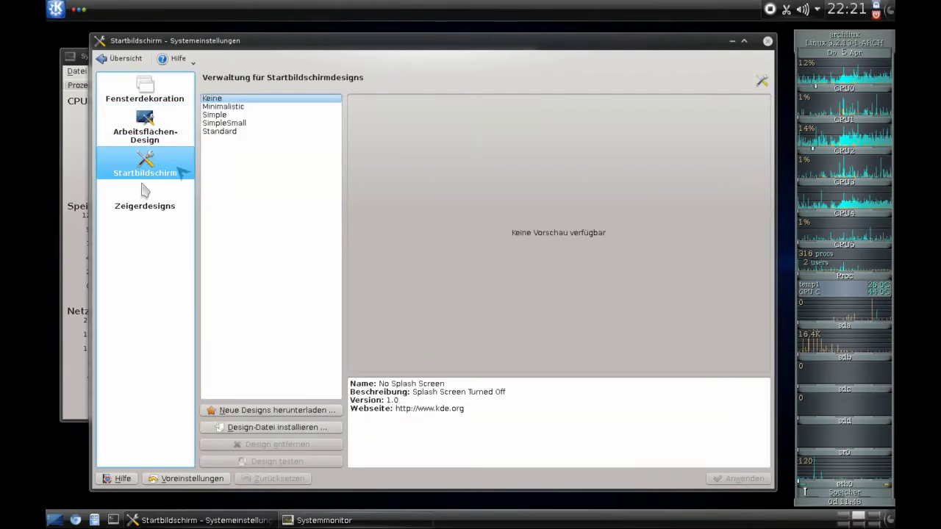
left_click(221, 131)
left_click(224, 123)
left_click(225, 116)
key("Up")
key("Up")
Open the Zeigerdesigns settings and browse the downloadable cursor themes sorted by Häufigste Downloads
left_click(145, 195)
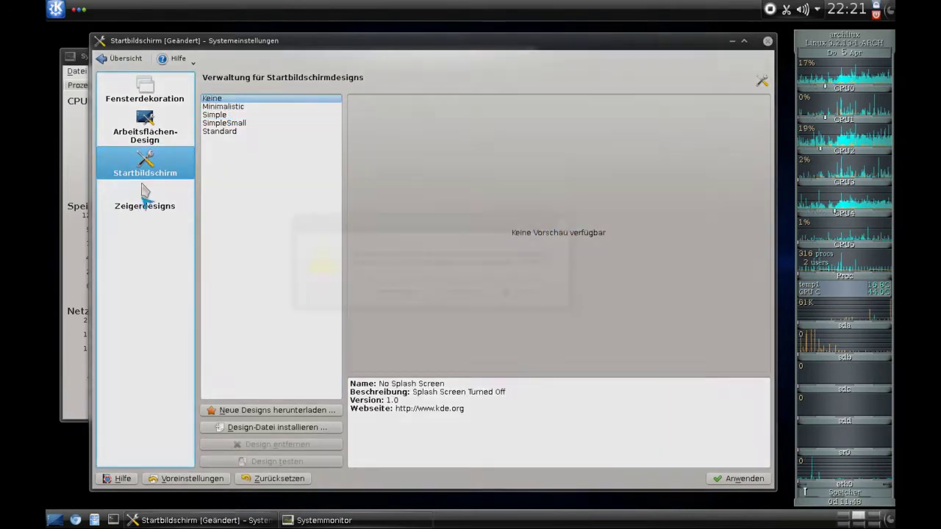
left_click(441, 291)
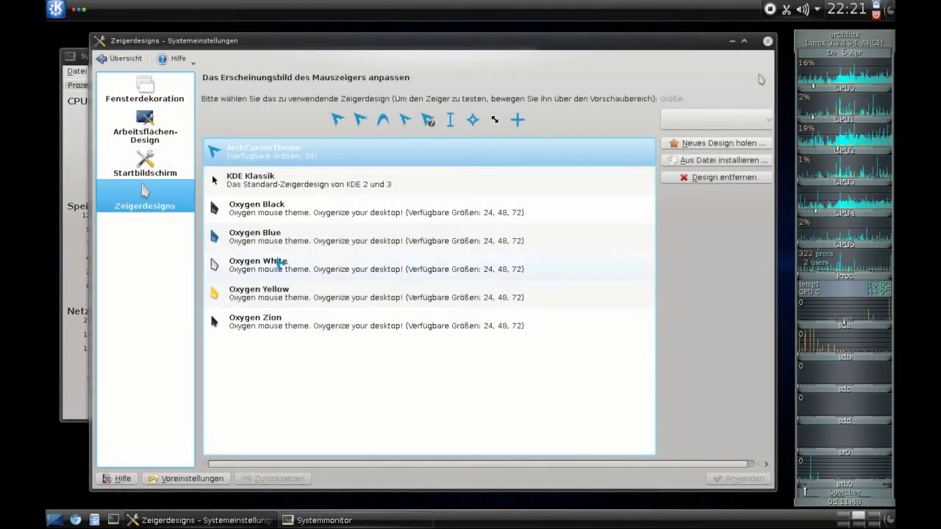
left_click(731, 146)
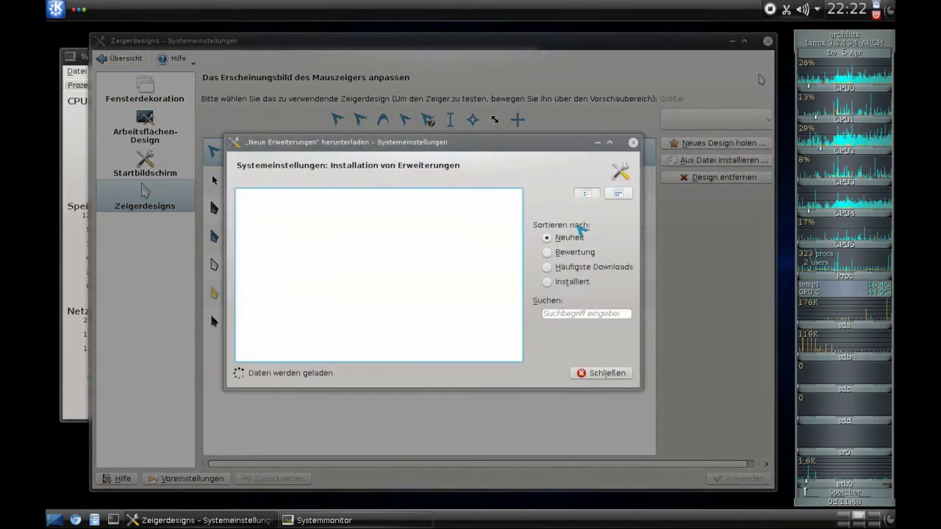
left_click(547, 267)
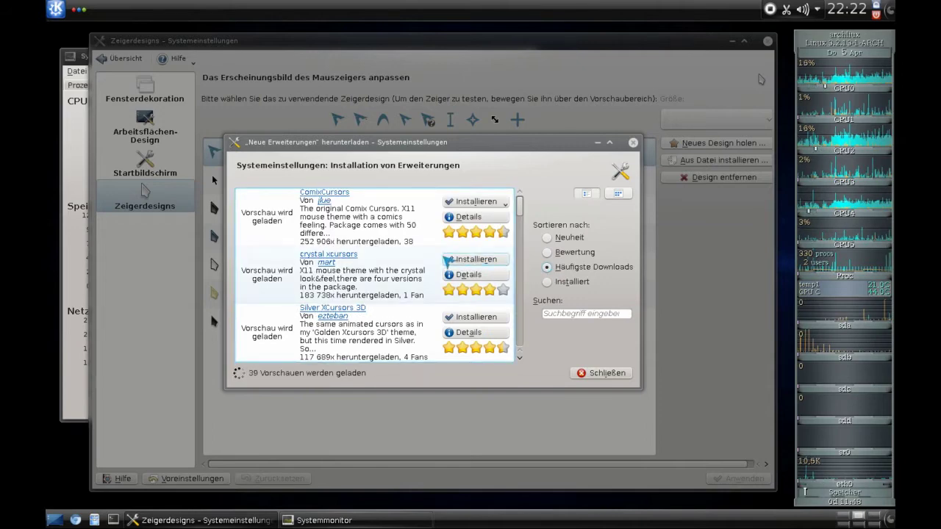
left_click_drag(460, 142, 437, 171)
scroll(302, 311, "down", 8)
scroll(311, 324, "down", 2)
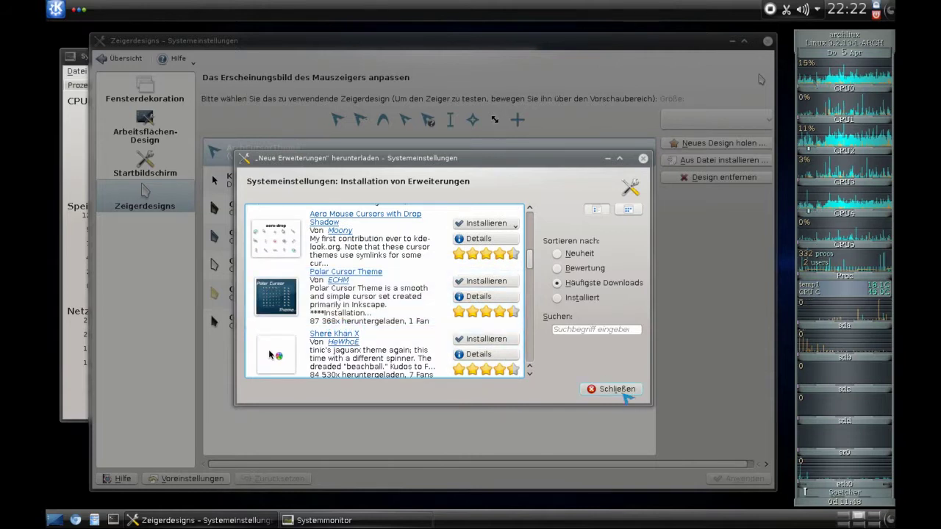
left_click(618, 389)
Open the Fensterverhalten settings and look through the application switcher, window behaviour and window rules sections
left_click(125, 58)
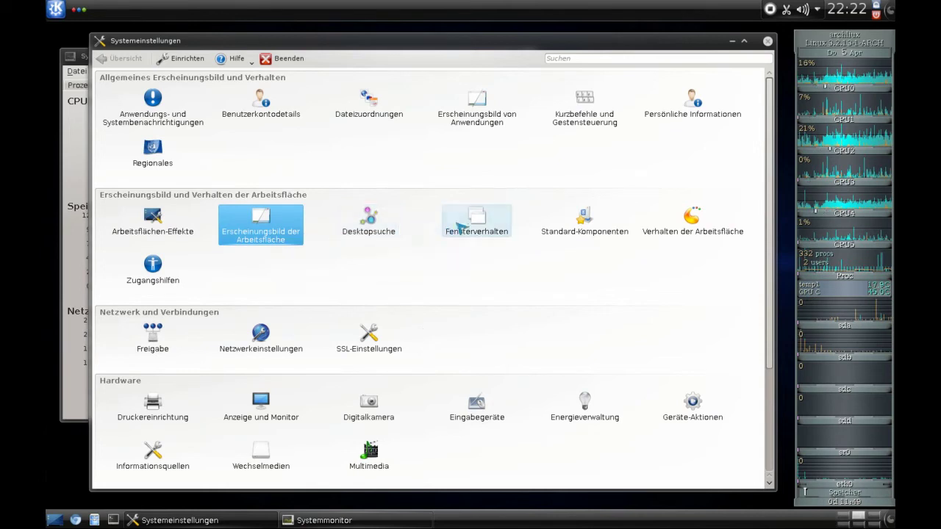
left_click(477, 228)
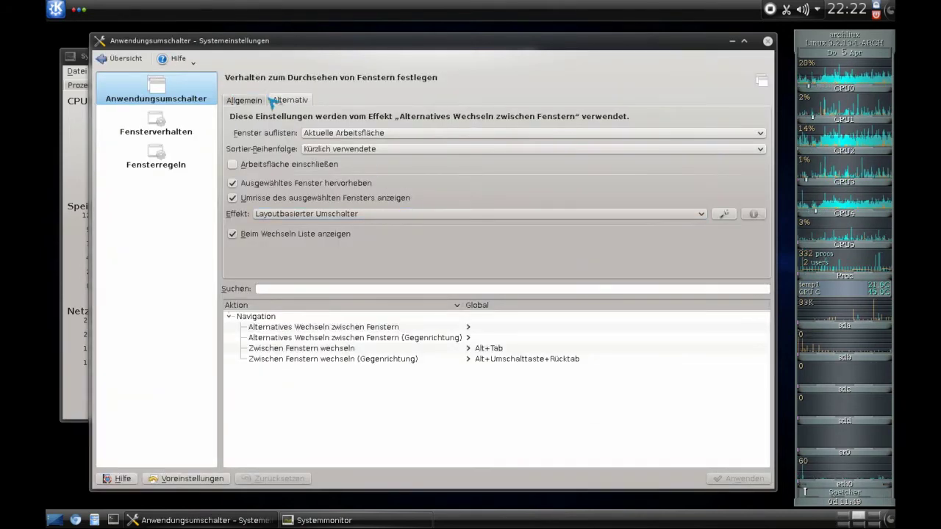
left_click(156, 125)
left_click(158, 152)
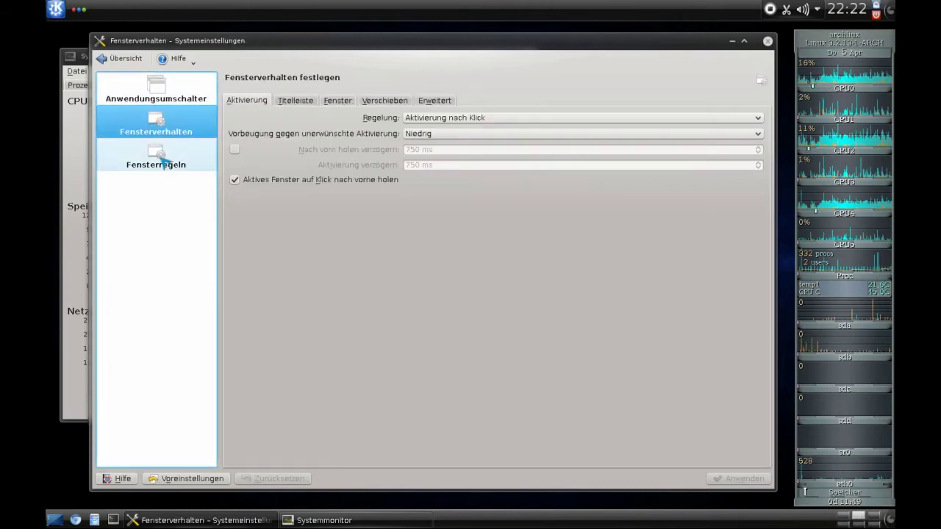
Open the Standard-Komponenten settings and look through the default text editor, e-mail, instant messenger, terminal and web browser sections
left_click(117, 58)
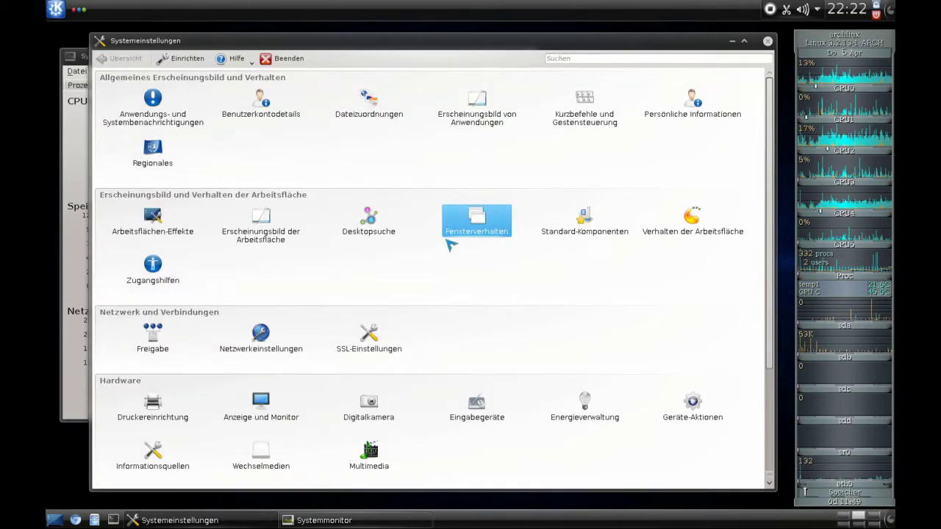
left_click(597, 219)
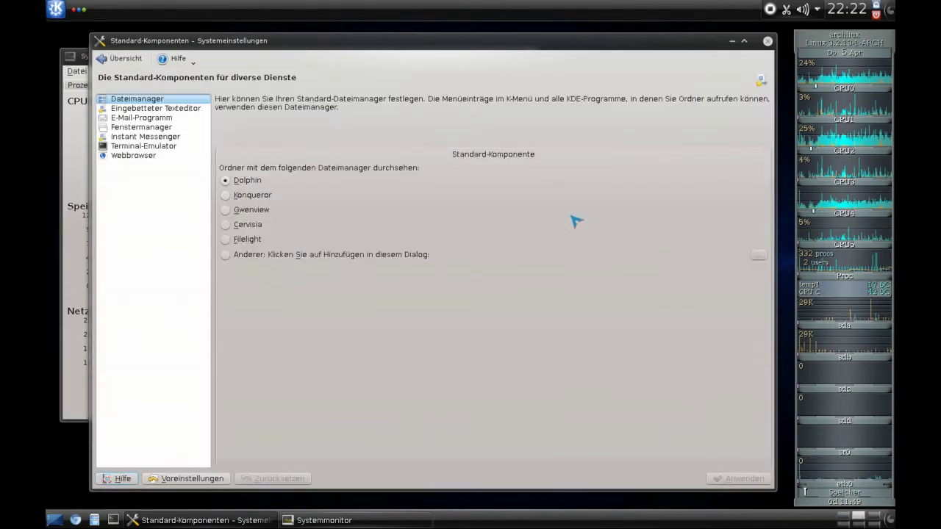
left_click(145, 110)
left_click(157, 118)
left_click(156, 137)
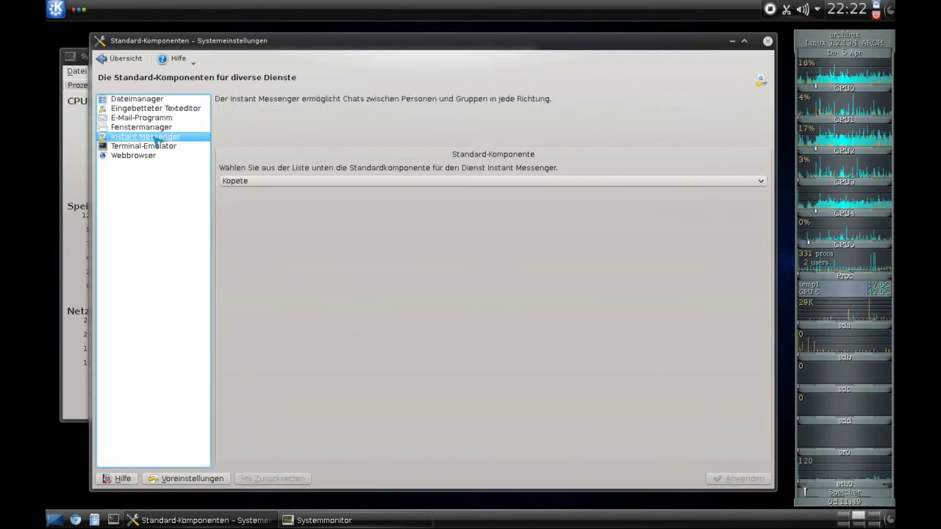
left_click(156, 147)
left_click(150, 156)
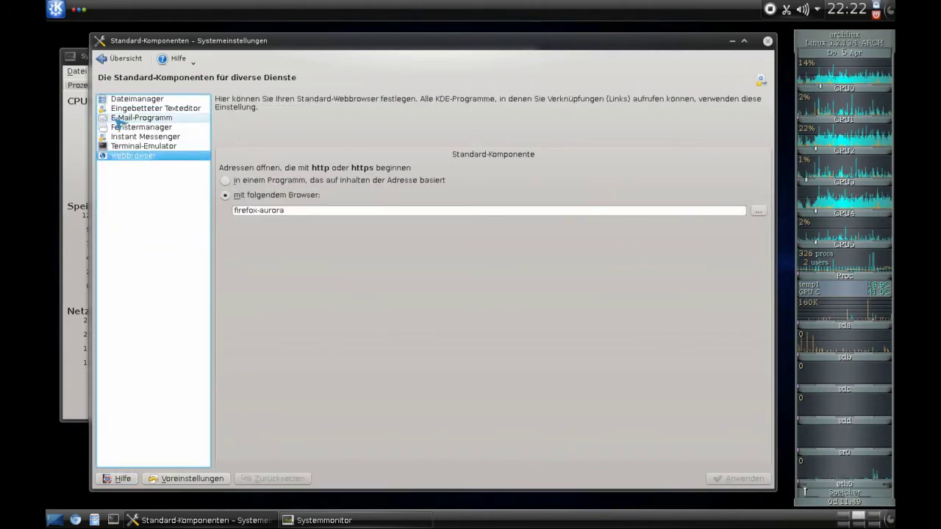
Open the Verhalten der Arbeitsfläche settings and view the virtual desktop layout and the Wechsel options for desktop switching
left_click(116, 58)
left_click(682, 222)
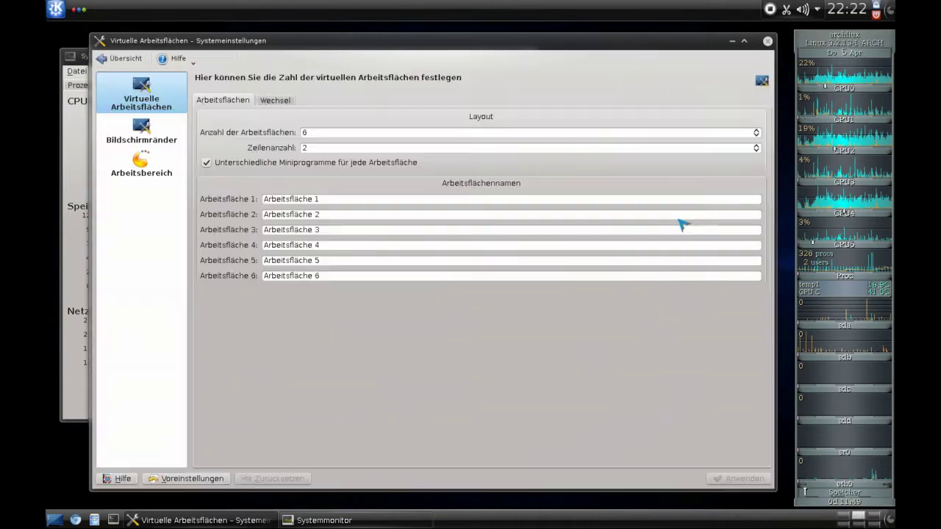
left_click(276, 101)
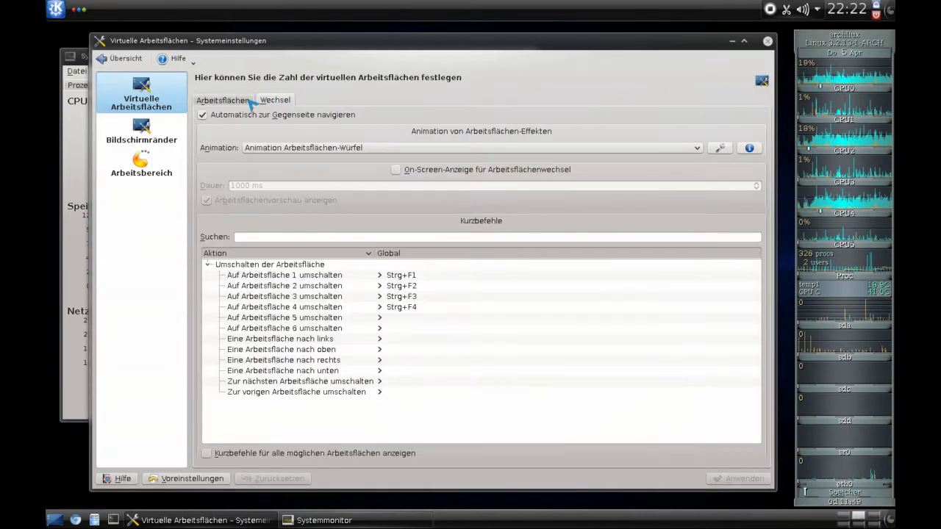
left_click(224, 101)
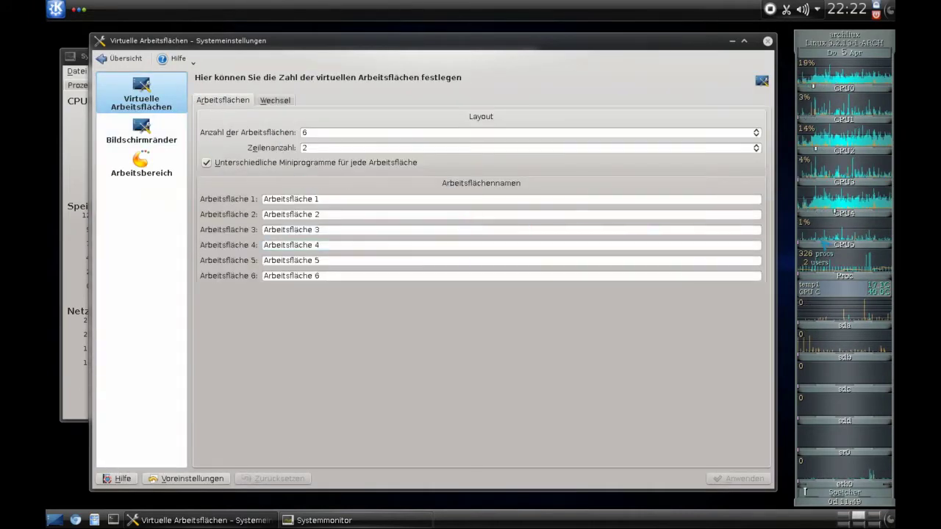
Rotate through the virtual desktops with the cube effect, show the desktop grid and return to the desktop with the settings window
key("ctrl+alt+Right")
key("ctrl+alt+Right")
key("ctrl+alt+Right")
key("ctrl+alt+Right")
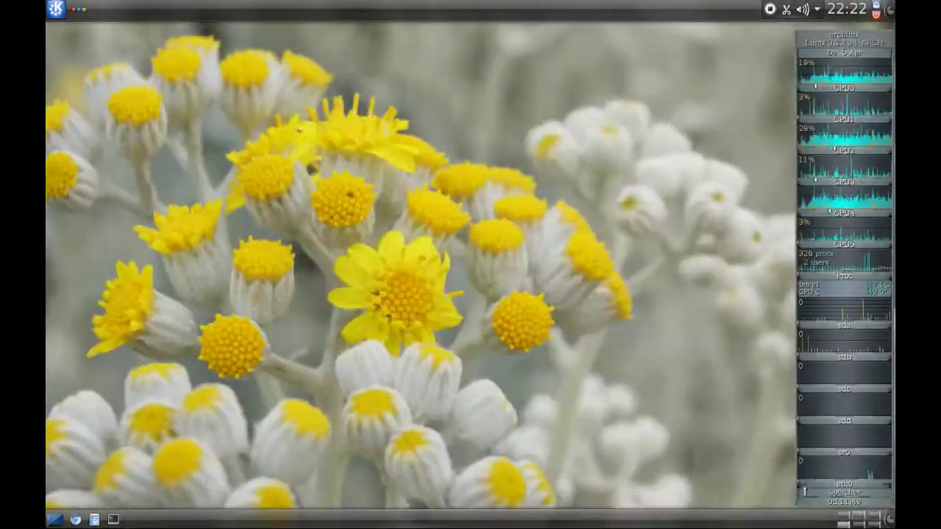
key("ctrl+alt+Right")
key("ctrl+alt+Right")
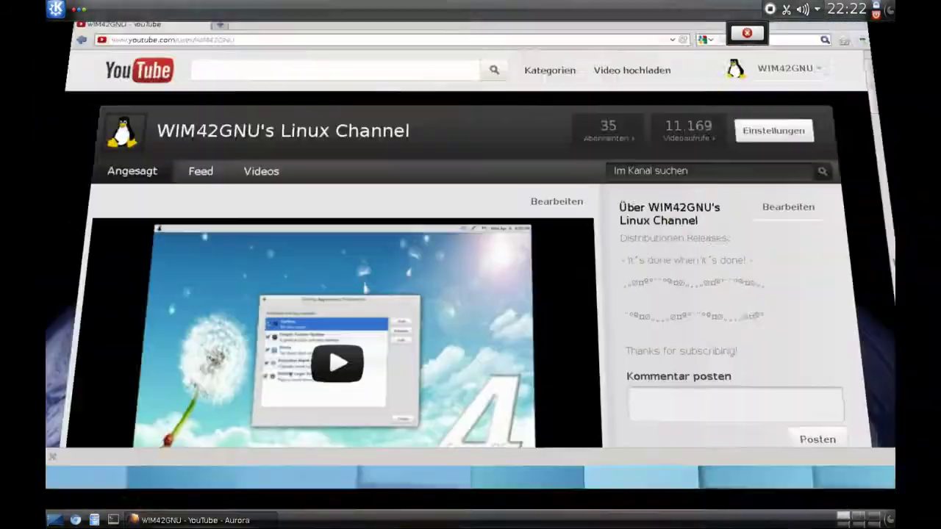
key("ctrl+F8")
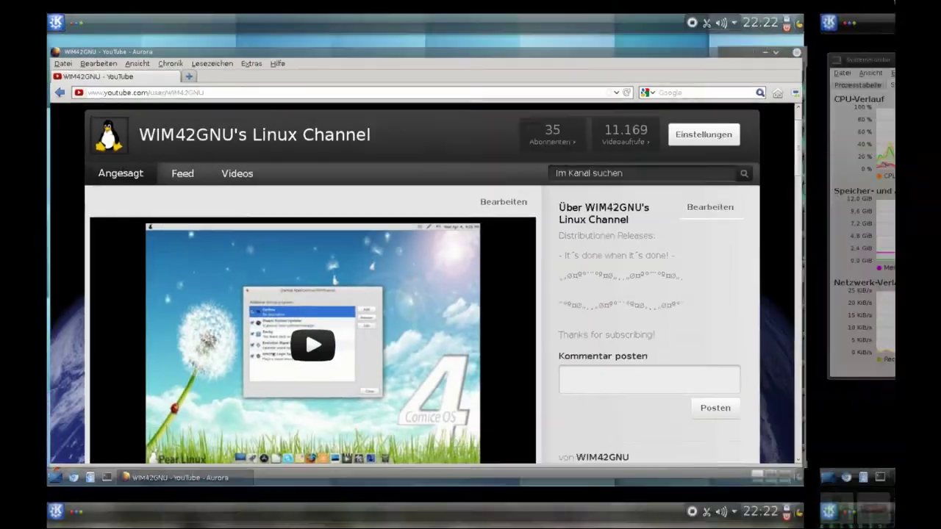
left_click(481, 201)
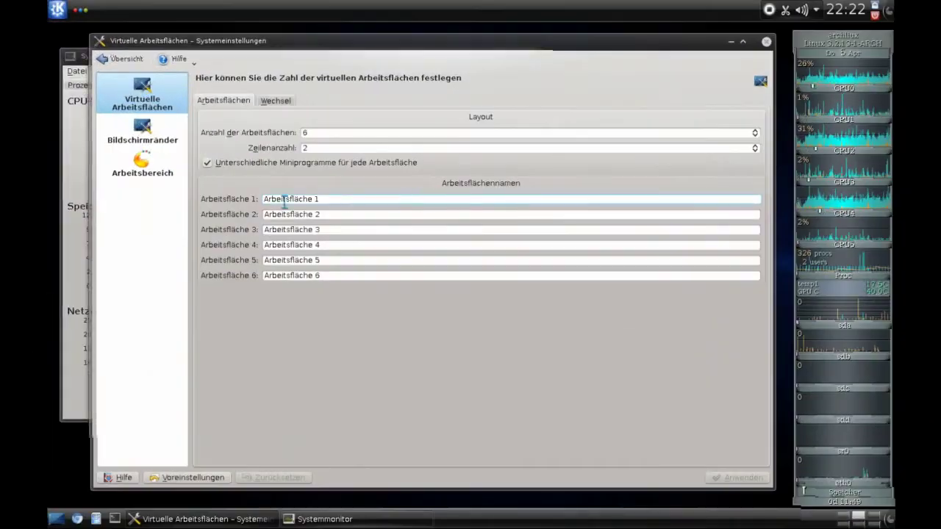
Open the Bildschirmränder settings and use the window overview screen corner to switch to Systemmonitor and back to Systemeinstellungen
left_click(140, 162)
left_click(137, 132)
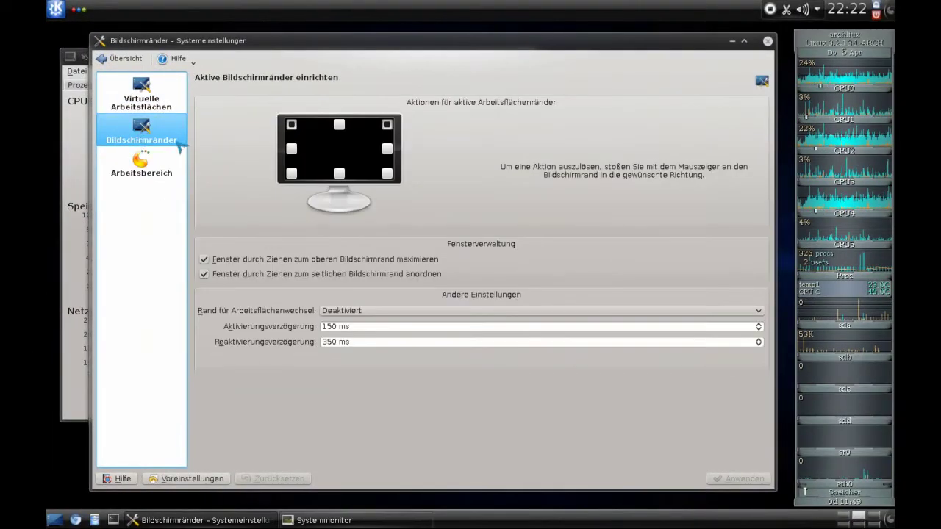
mouse_move(52, 4)
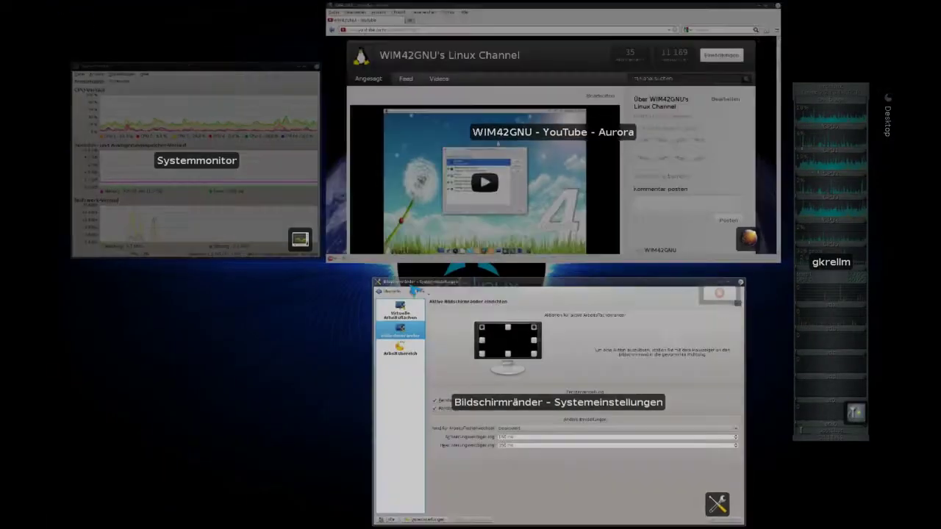
left_click(183, 92)
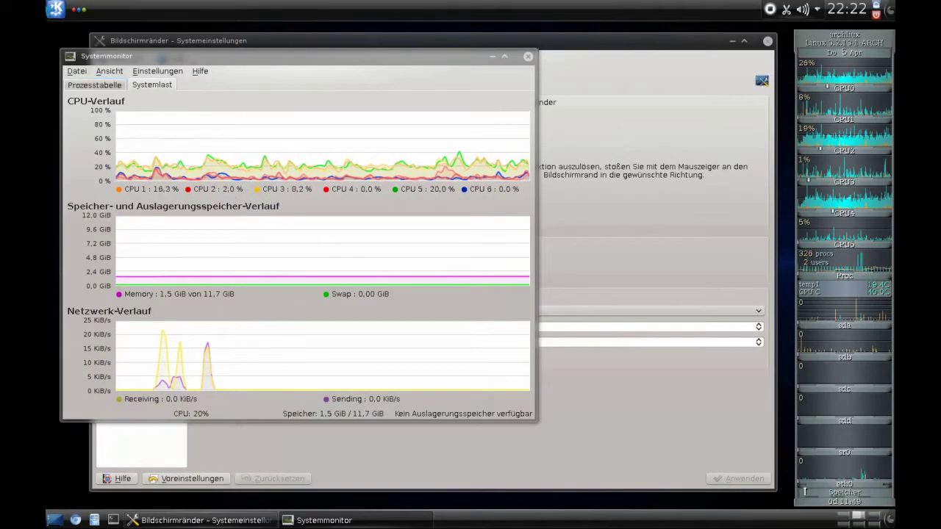
mouse_move(47, 3)
left_click(594, 373)
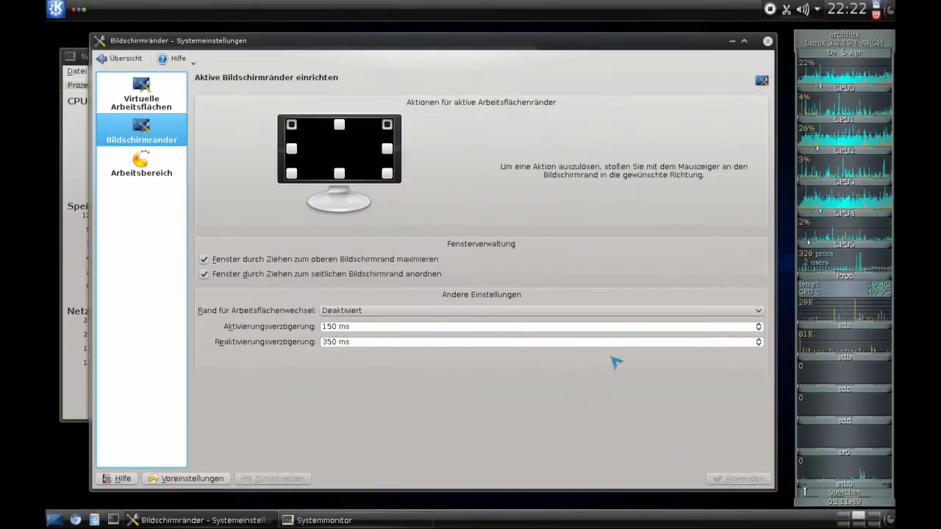
Show the desktop grid through the active screen corner, move the Systemmonitor window to the stormy-sea desktop and return to the settings desktop
mouse_move(728, 1)
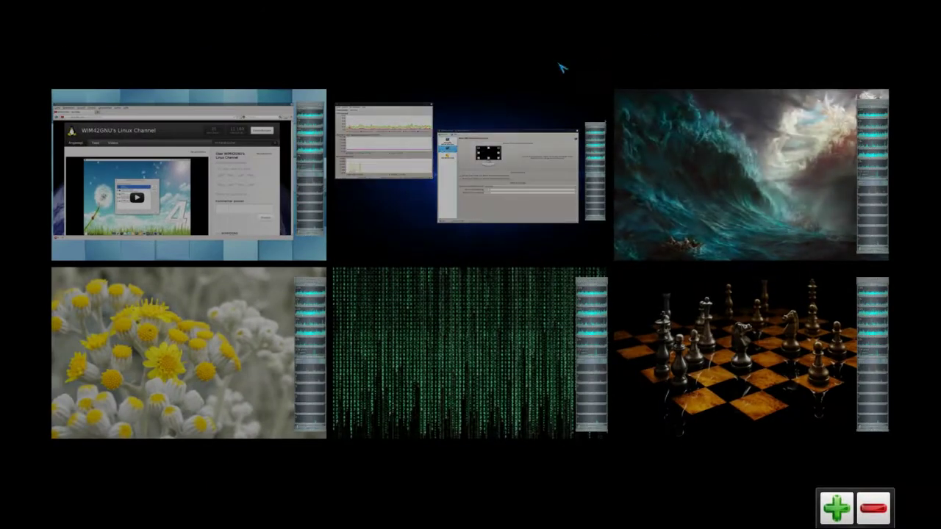
left_click_drag(365, 124, 680, 143)
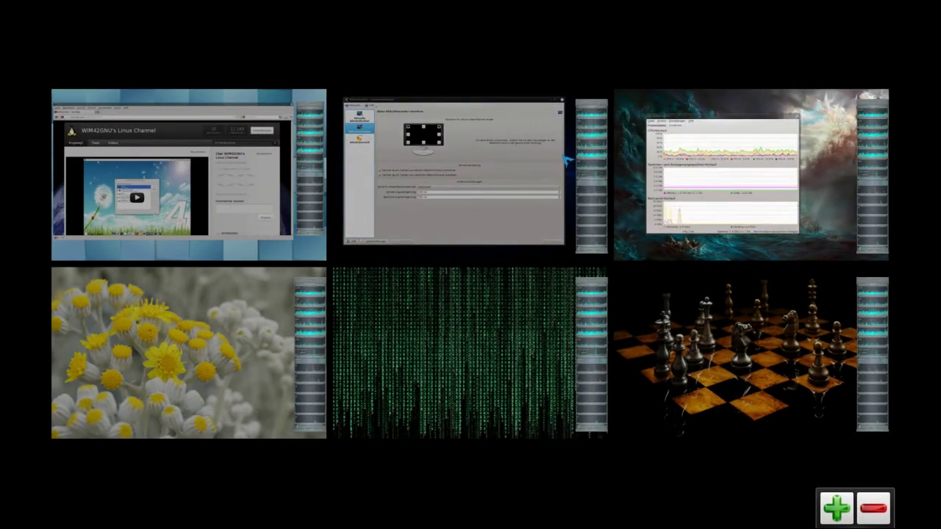
left_click(445, 193)
Use the window overview of all desktops to switch to the relocated Systemmonitor window and back to the Bildschirmränder settings
mouse_move(47, 3)
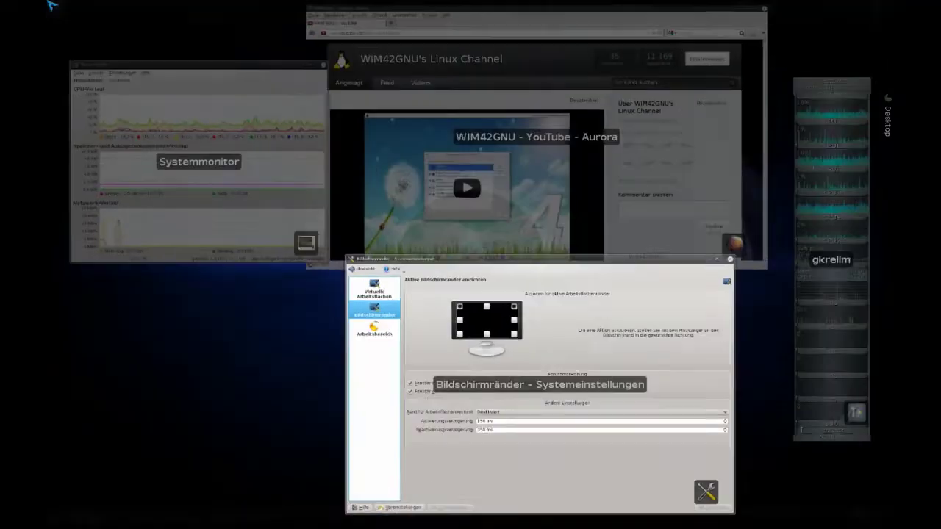
left_click(197, 154)
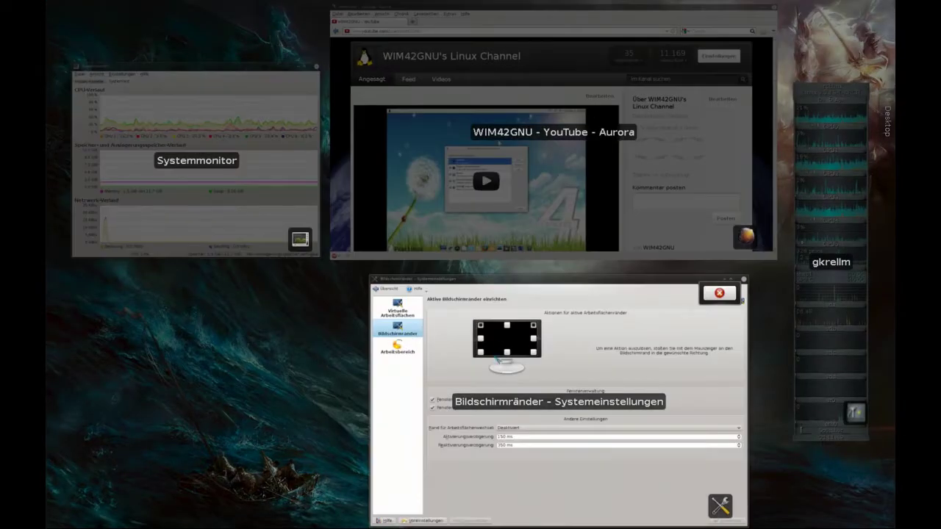
left_click(498, 361)
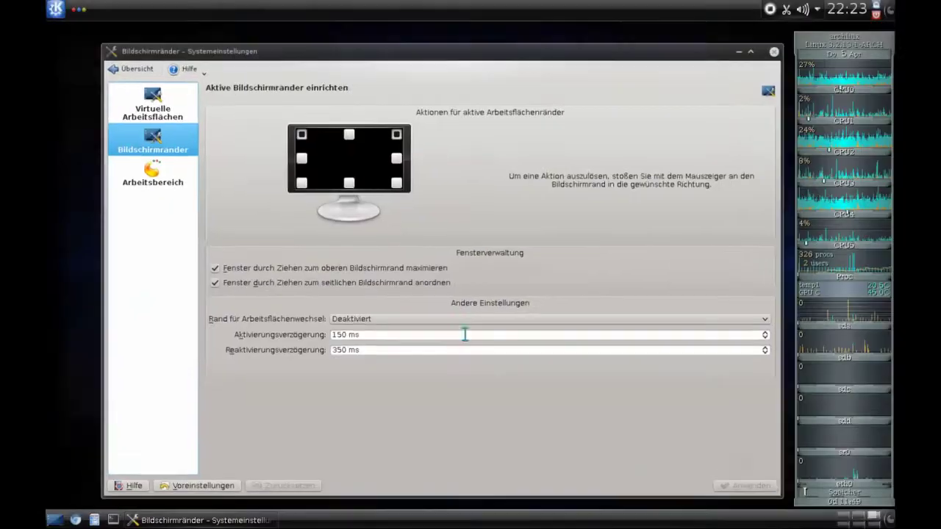
View the Arbeitsbereich settings and the remaining categories in the overview, and close Systemeinstellungen
left_click(140, 161)
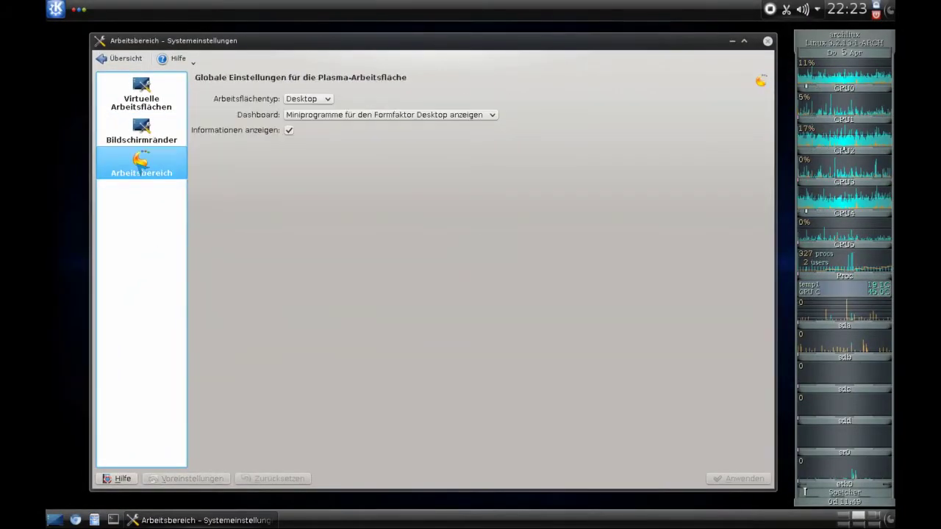
left_click(123, 61)
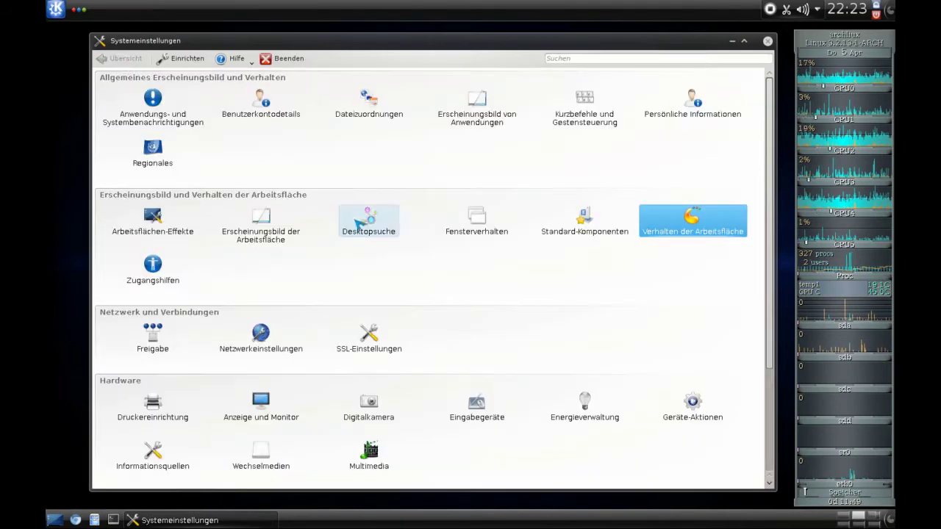
scroll(262, 277, "down", 3)
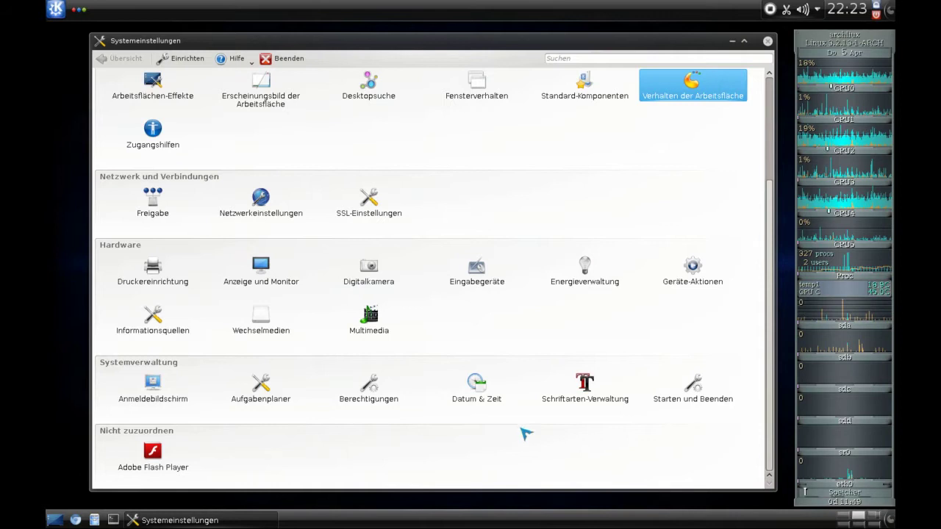
left_click(768, 41)
Open the application launcher, look through the whole Favoriten list and close it
key("alt+F1")
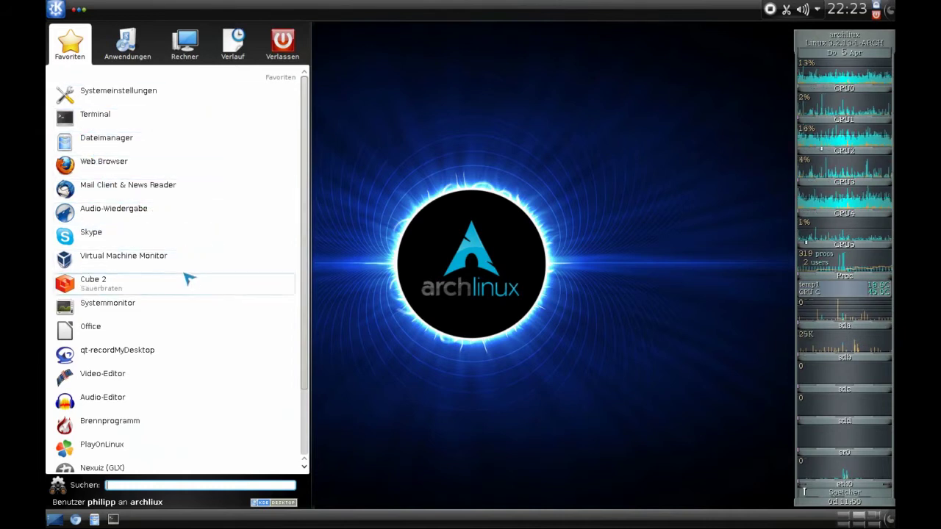
scroll(188, 309, "down", 3)
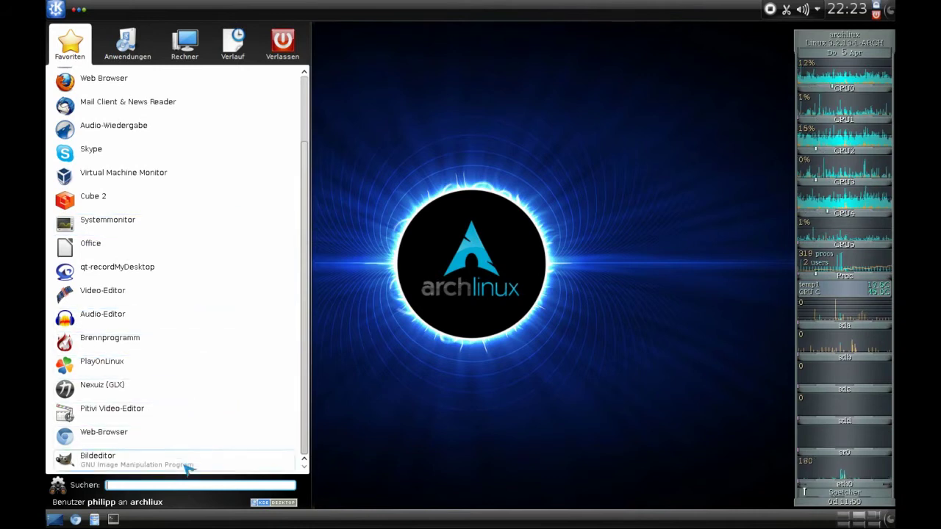
left_click(435, 168)
Change the wallpaper of the current desktop to Kleinlibelle in the Arbeitsflächen-Einstellungen and confirm the dialog
right_click(291, 79)
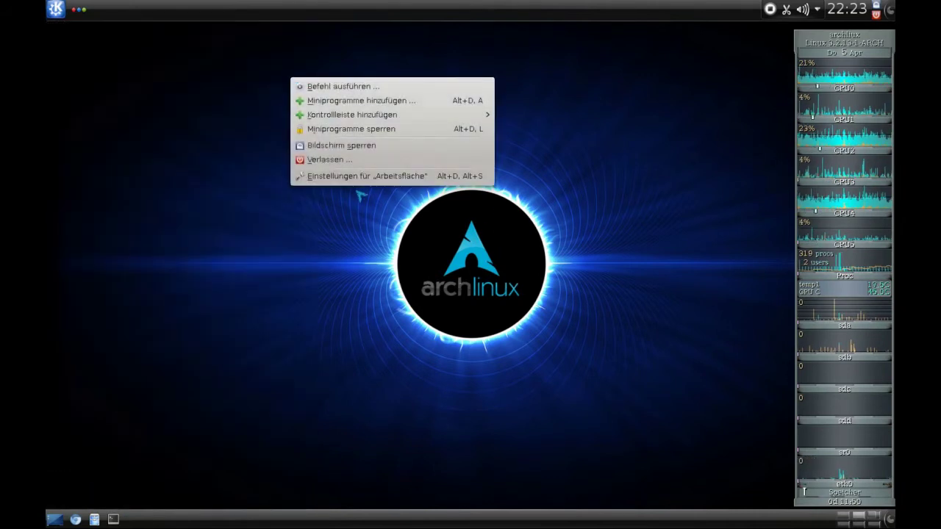
left_click(367, 177)
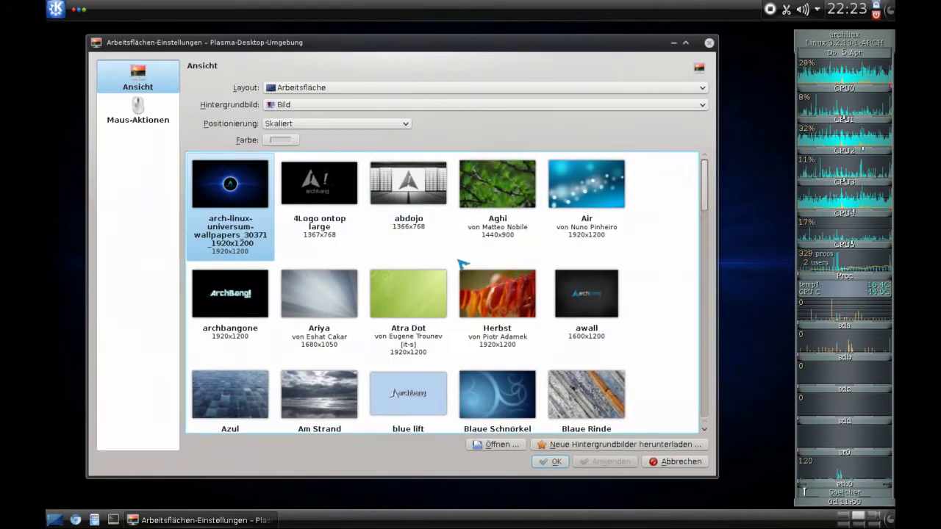
scroll(460, 263, "down", 5)
scroll(460, 263, "down", 3)
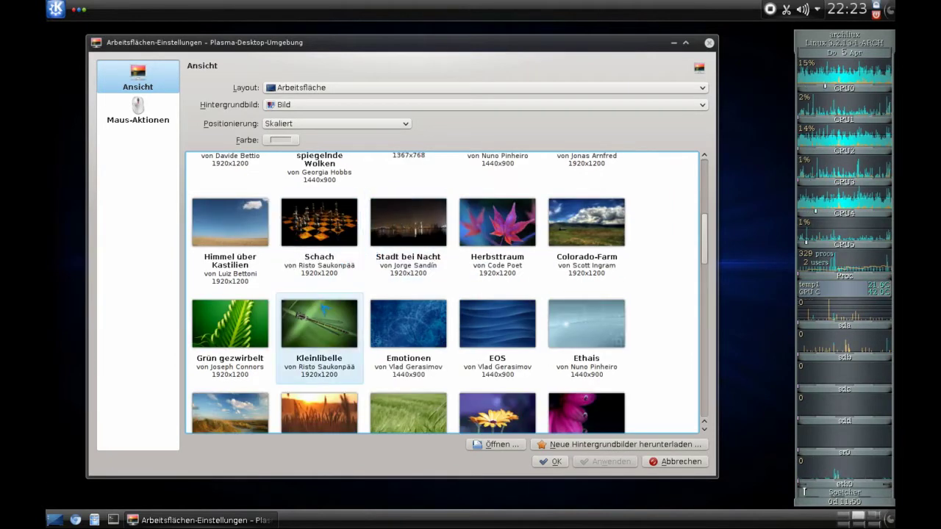
left_click(319, 327)
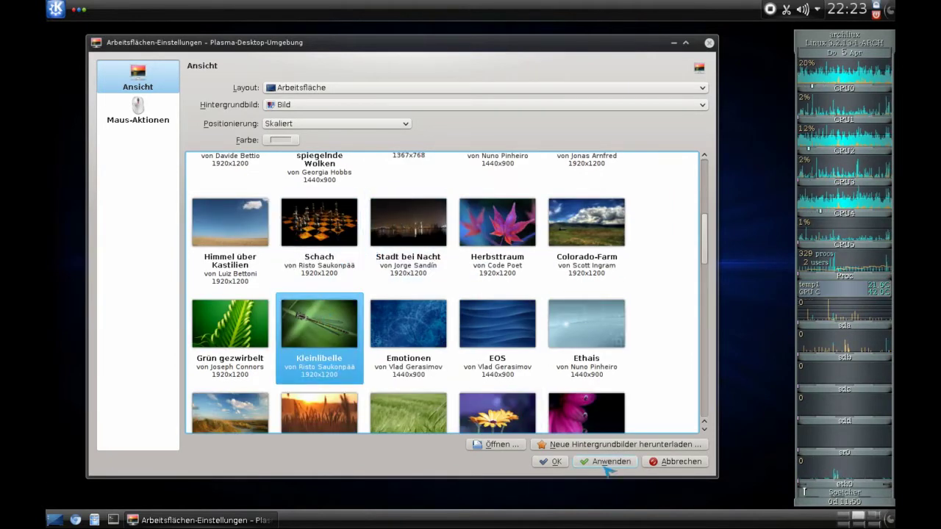
left_click(605, 463)
left_click(550, 463)
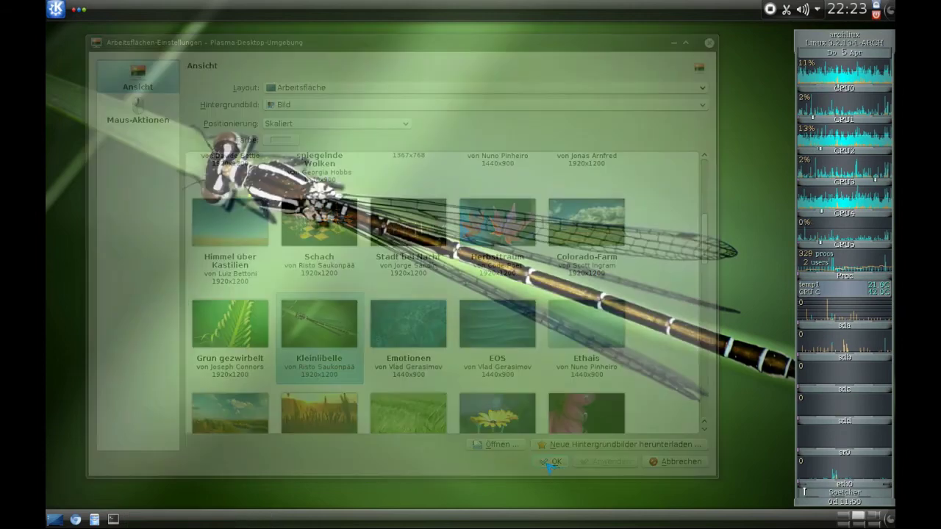
In the desktop grid, move the Systemmonitor window to the green-code desktop and switch to the yellow-flower desktop
key("ctrl+F8")
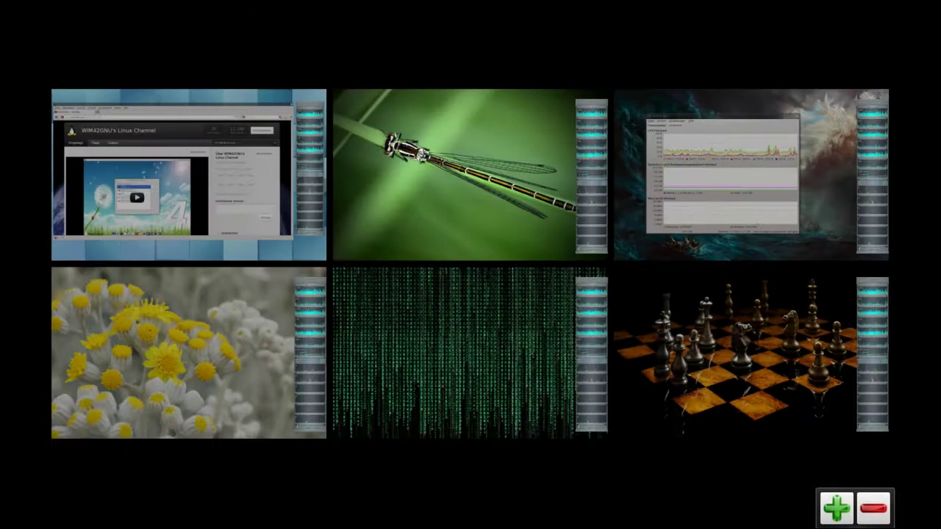
left_click_drag(721, 176, 441, 342)
left_click(115, 381)
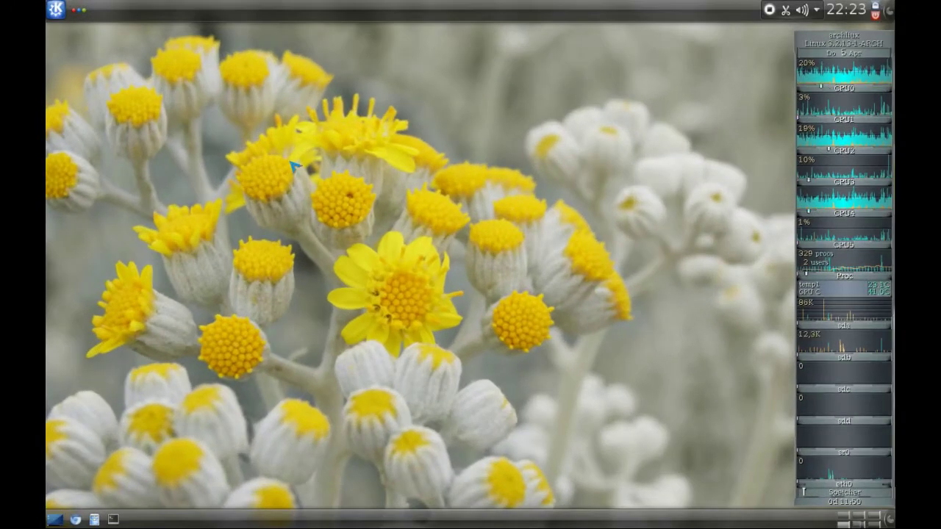
Open the application launcher and show the programs in the System category under Anwendungen
left_click(55, 8)
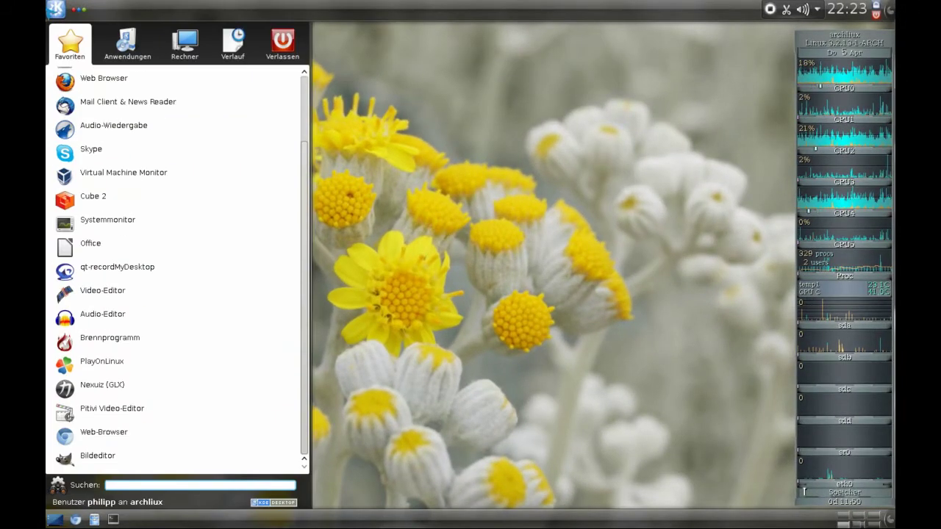
key("Right")
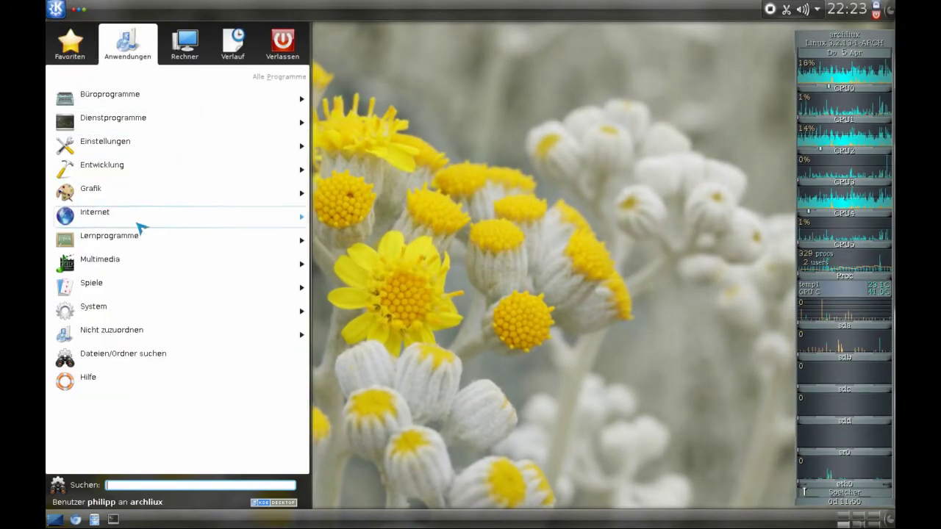
left_click(139, 308)
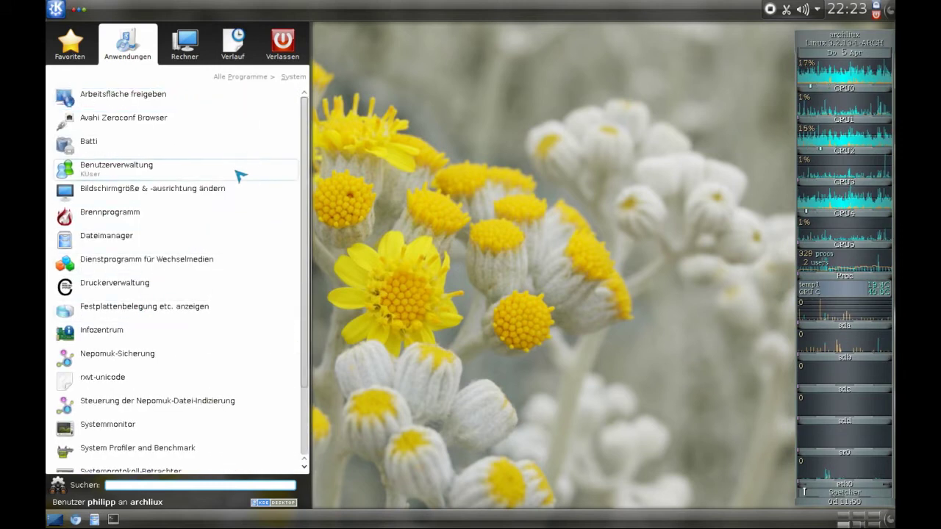
Launch System Profiler and Benchmark from the System category and show the computer's Summary page
scroll(240, 175, "down", 1)
left_click(186, 376)
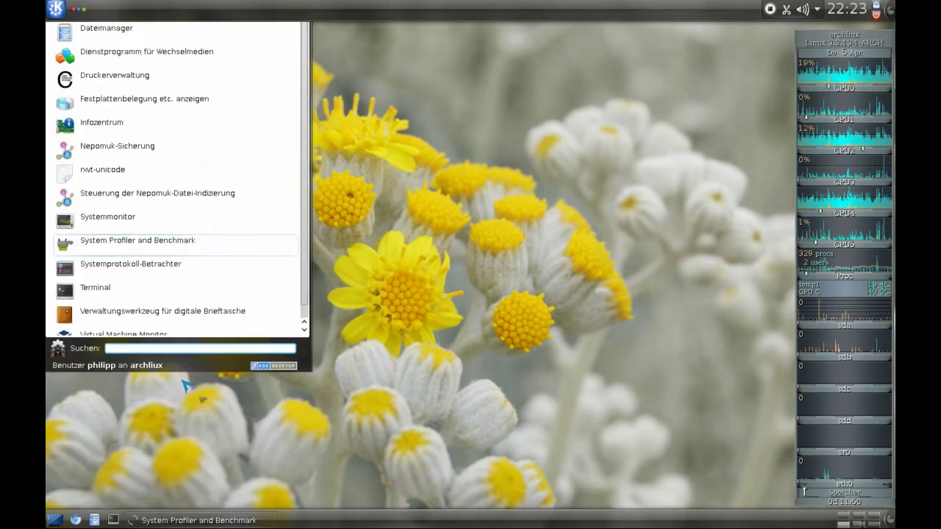
left_click(120, 99)
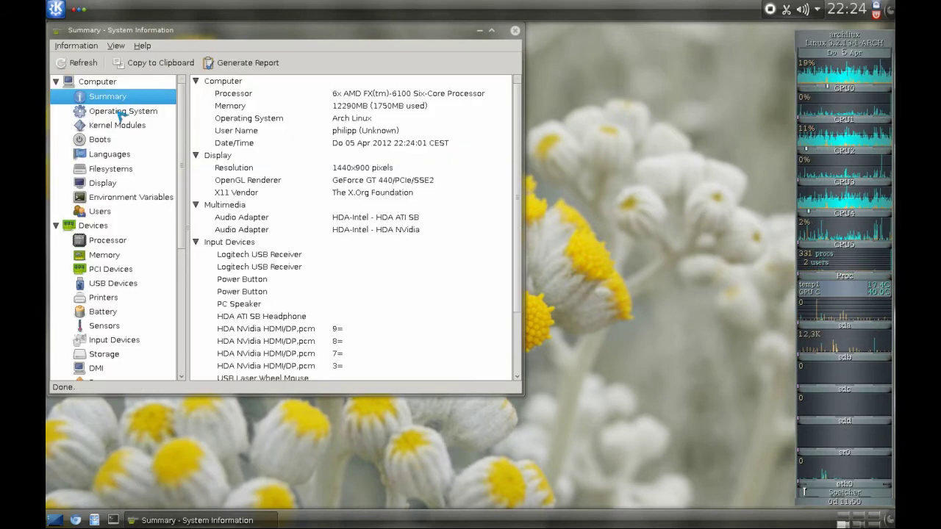
Open a terminal, run uname -a to read the kernel information and move the terminal window higher on the desktop
left_click(114, 521)
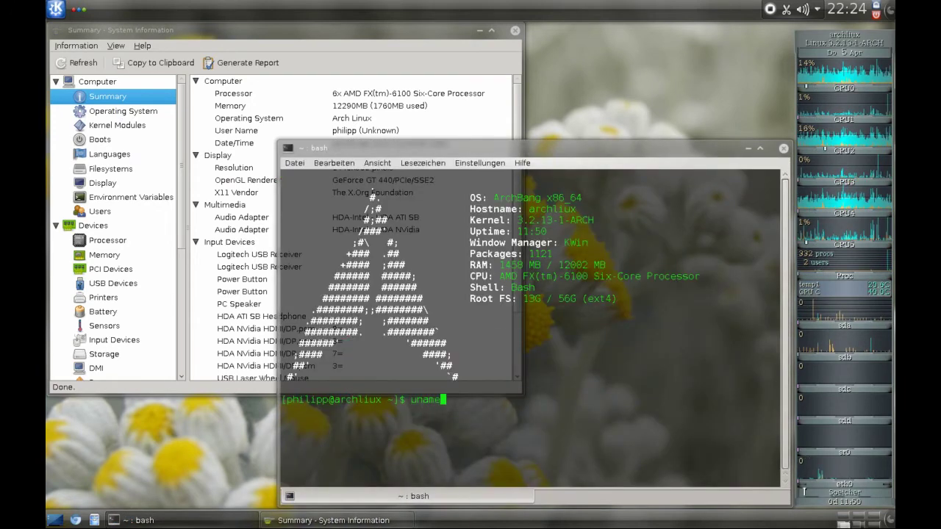
key("Return")
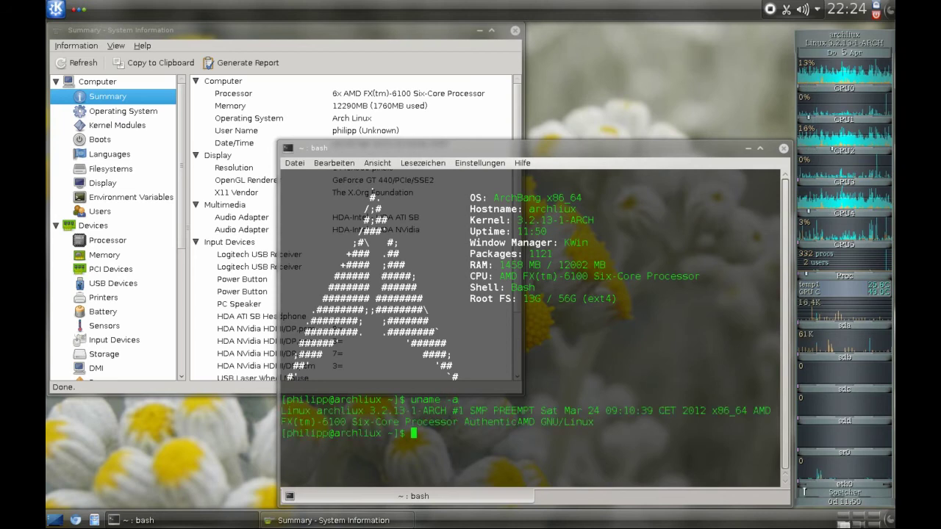
left_click_drag(365, 410, 449, 411)
left_click_drag(455, 446, 415, 378)
left_click(415, 377)
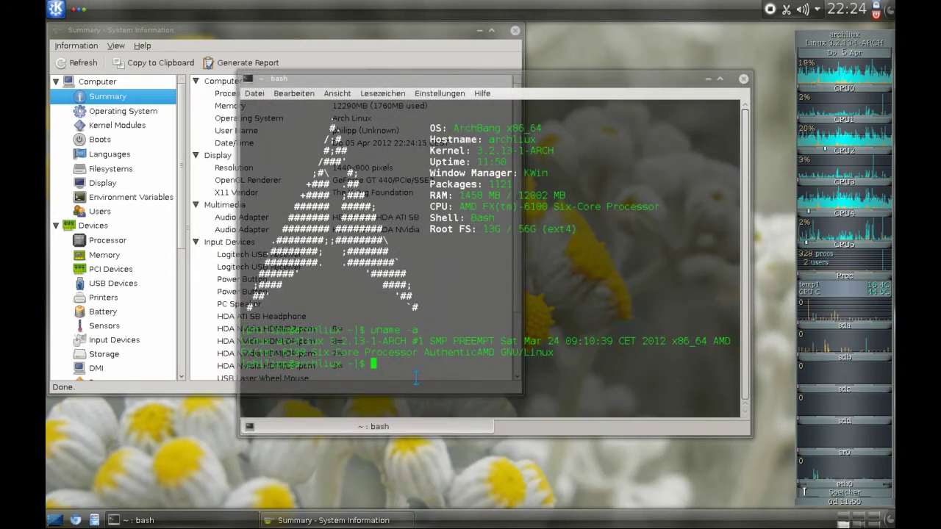
Check for package upgrades with yaourt -Syua, decline the upgrade with n and close the terminal
type("yaourt anky")
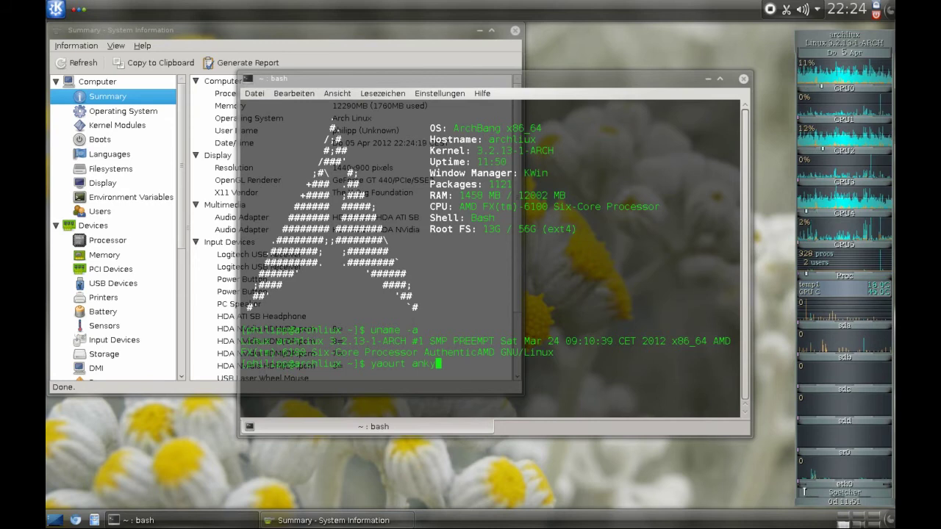
key("BackSpace")
key("BackSpace")
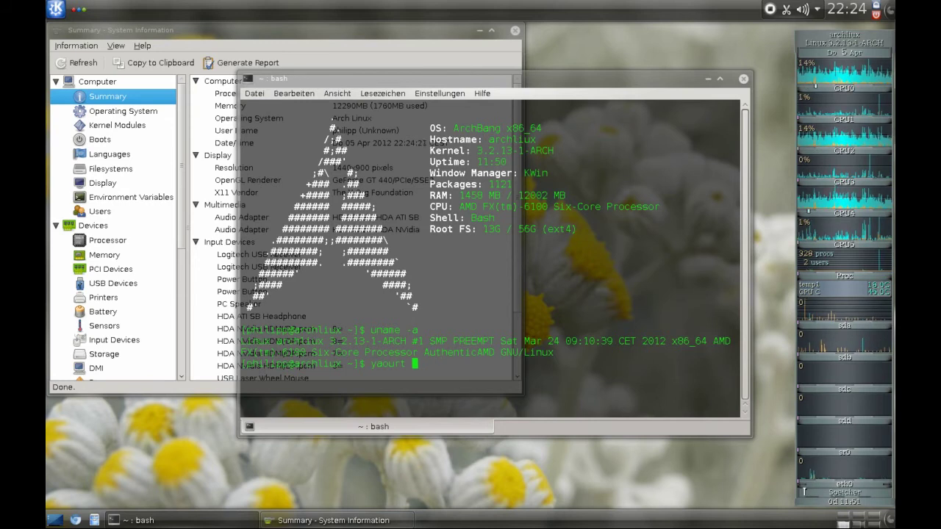
type("Syu")
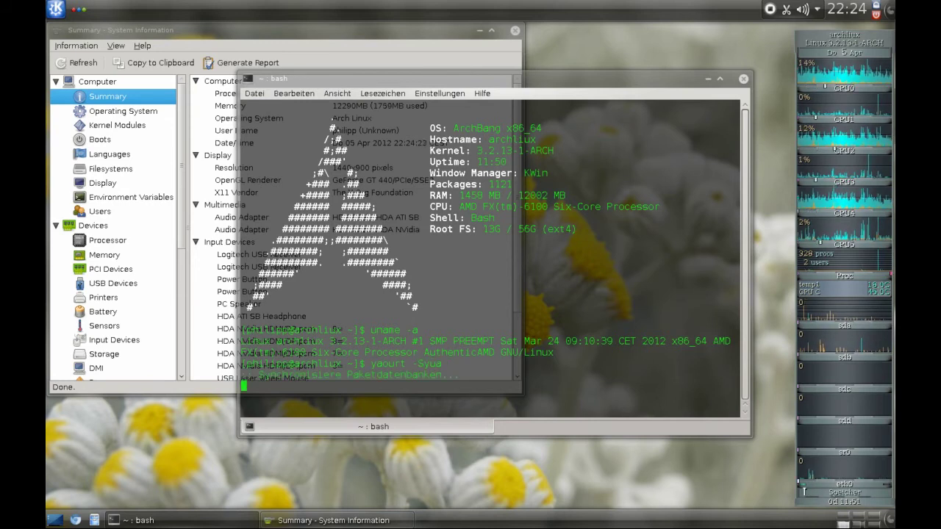
type("a")
key("Return")
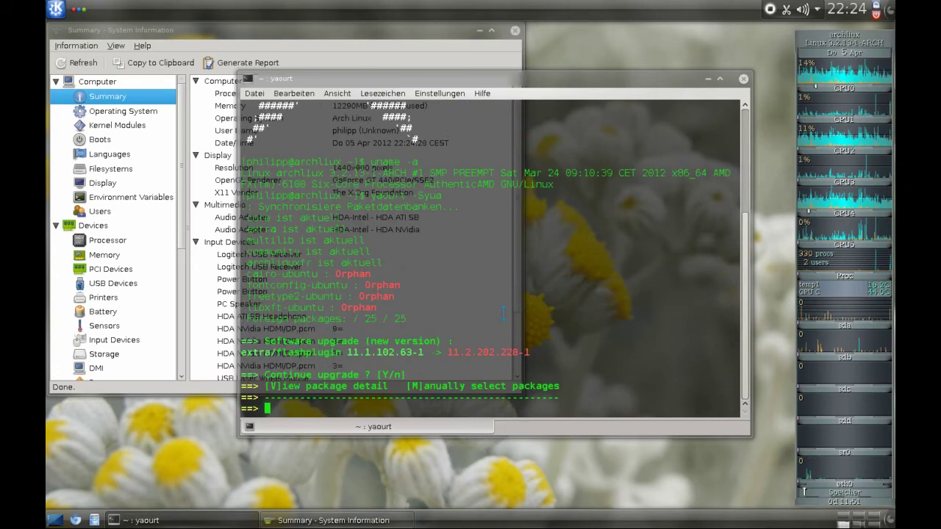
type("n")
key("Return")
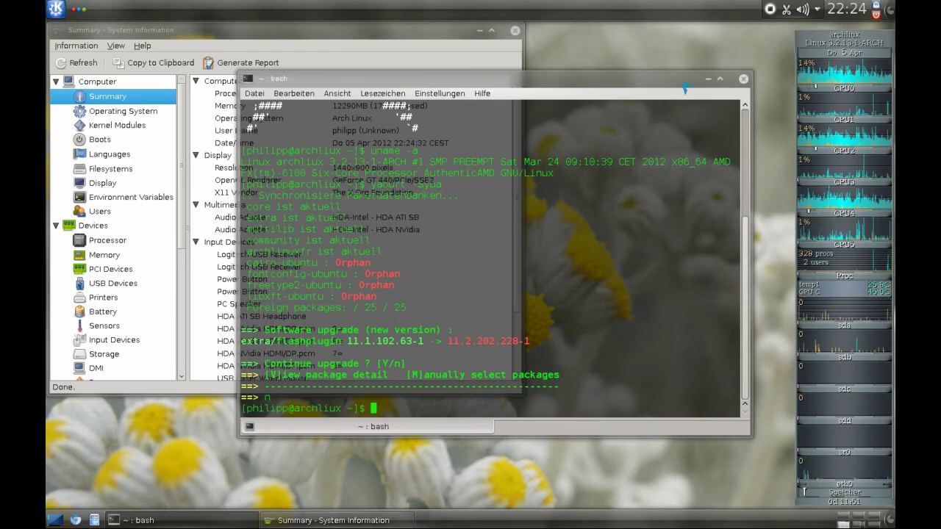
left_click(743, 78)
Move the System Information window toward the middle of the desktop and show the Processor page under Devices
left_click_drag(326, 42, 464, 52)
scroll(253, 230, "down", 2)
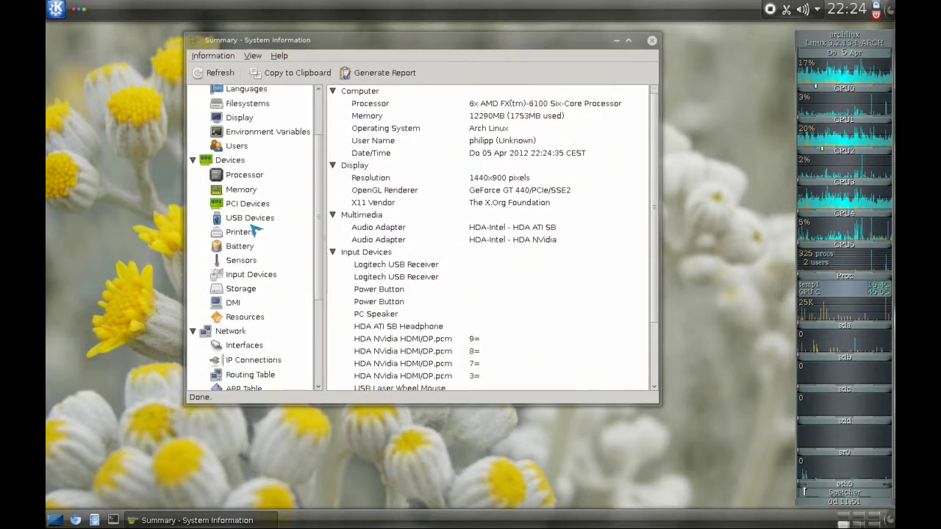
left_click(250, 177)
Run the FPU Raytracing benchmark, view its results and close the System Information window
scroll(253, 221, "down", 4)
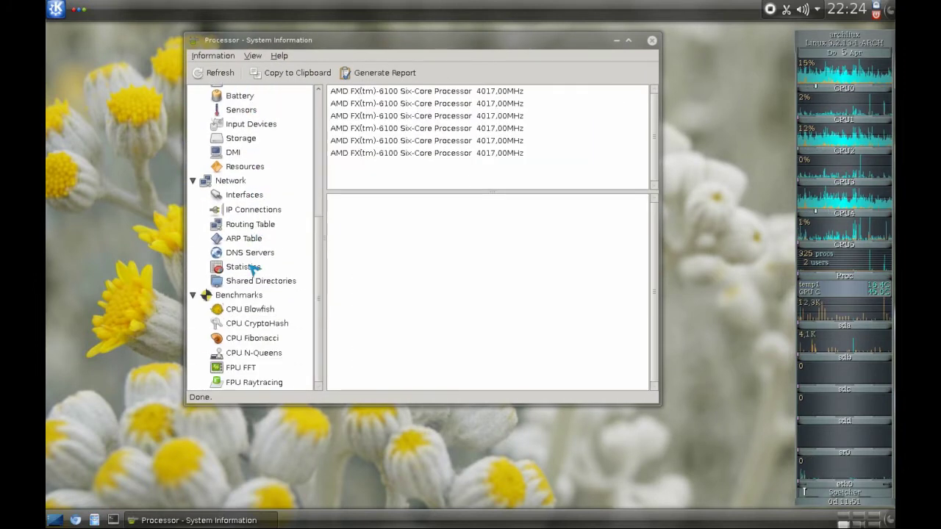
left_click(254, 383)
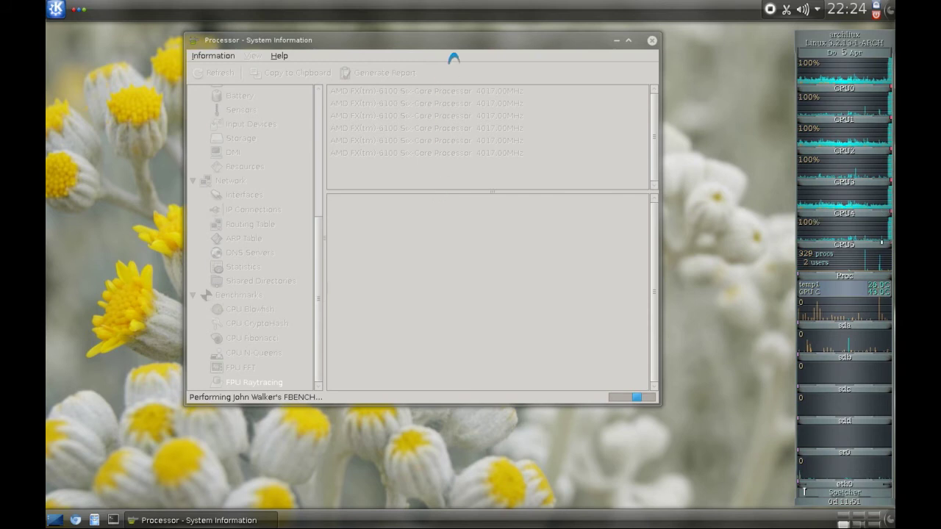
left_click_drag(472, 40, 434, 60)
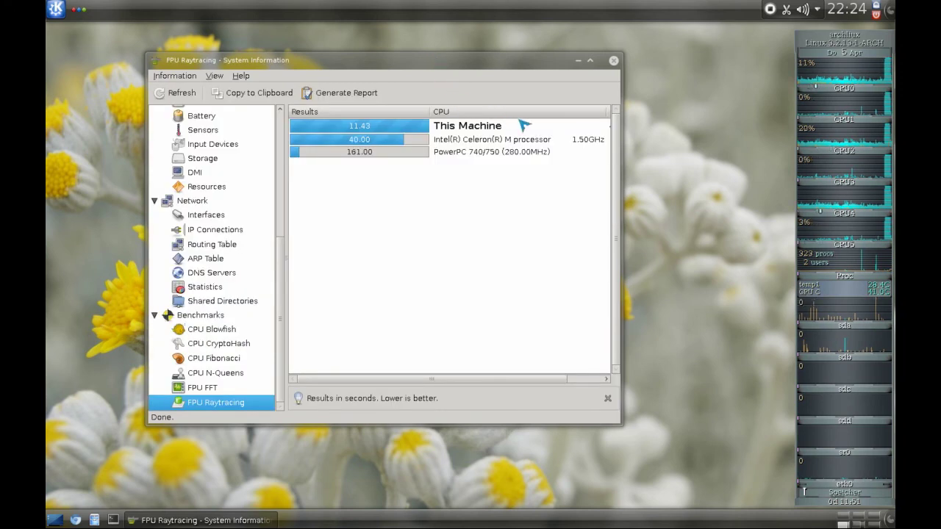
left_click(614, 61)
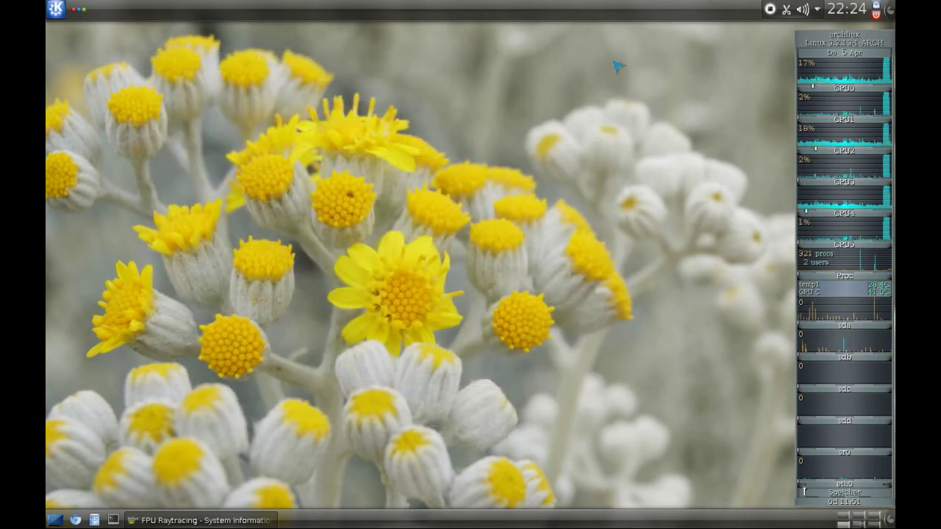
Open the application launcher, look through Rechner, Verlauf and Verlassen, and choose Abmelden to bring up the logout dialog
left_click(55, 9)
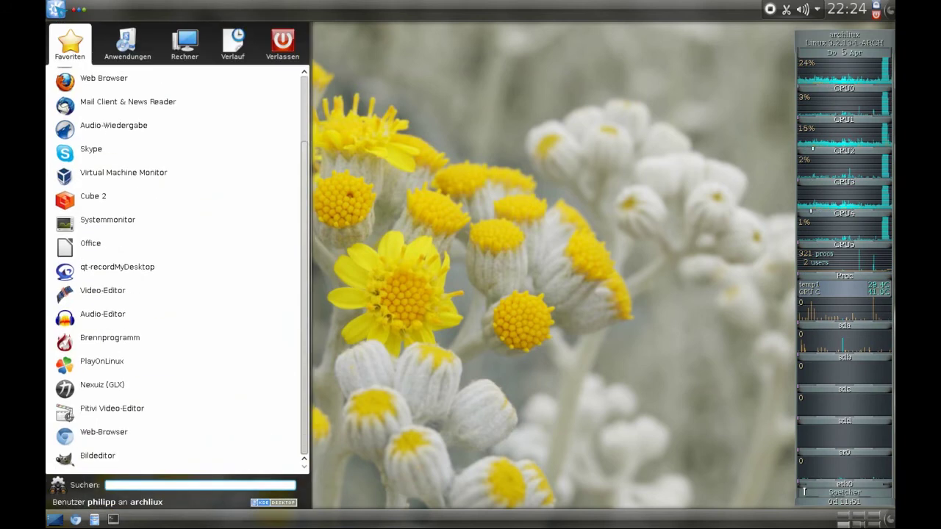
left_click(185, 44)
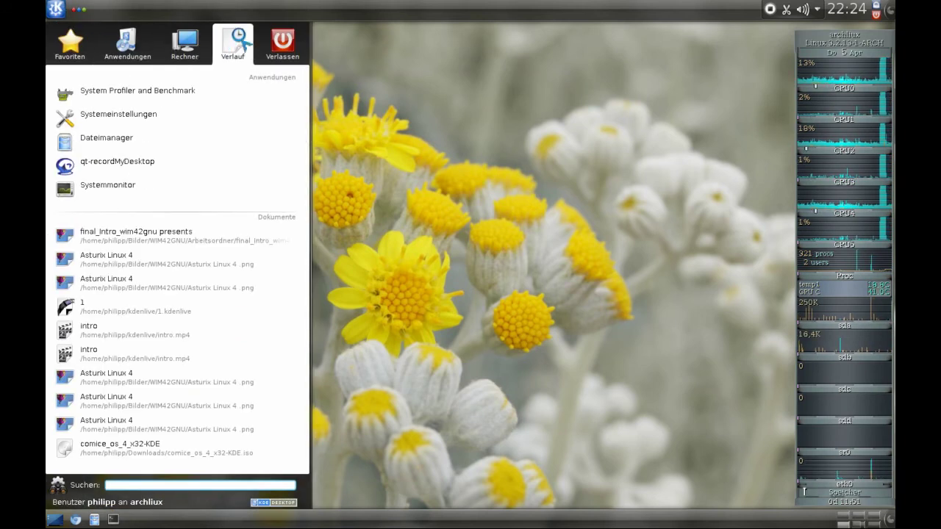
mouse_move(269, 47)
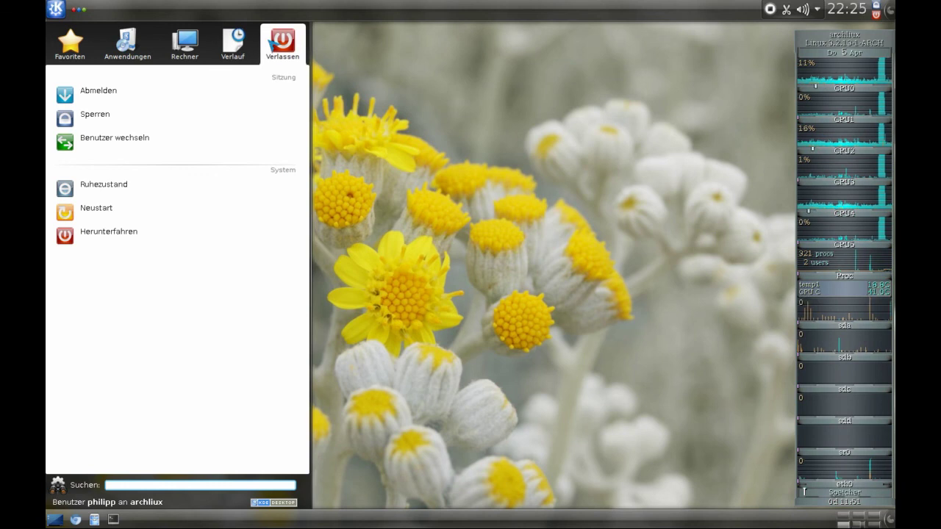
left_click(270, 93)
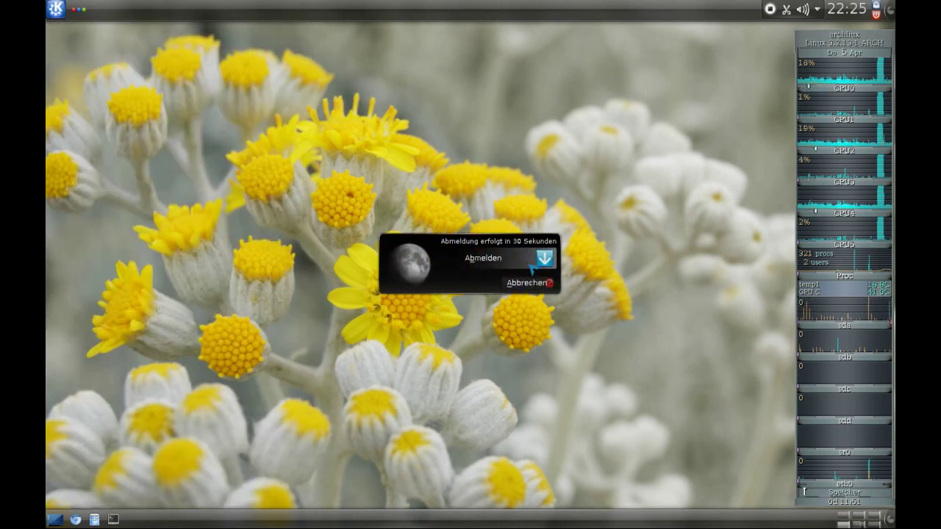